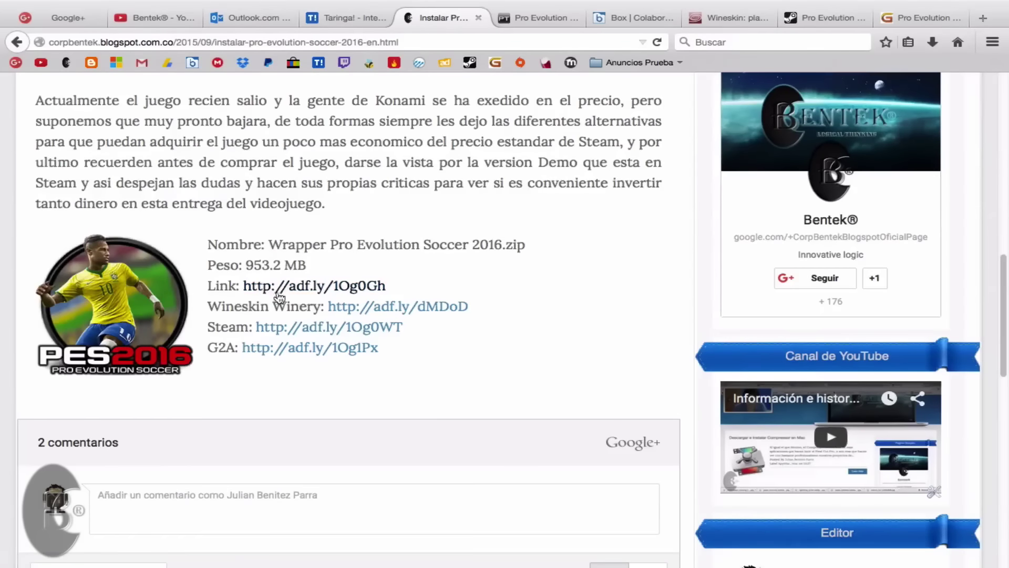
From the blog post's download links, bring up the Box folder holding the Pro Evolution Soccer 2016 wrapper parts.
scroll(269, 292, "down", 1)
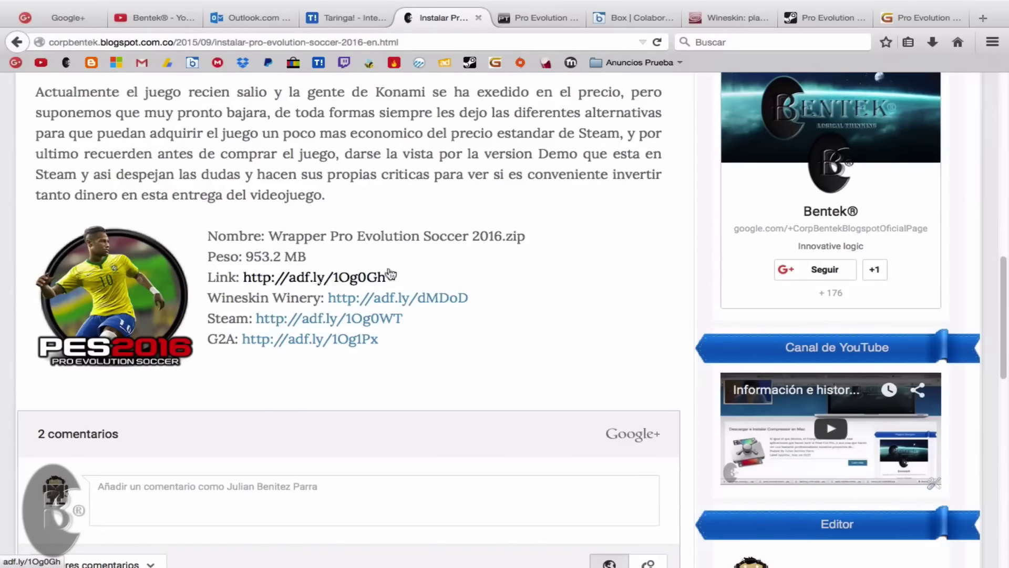
left_click(634, 21)
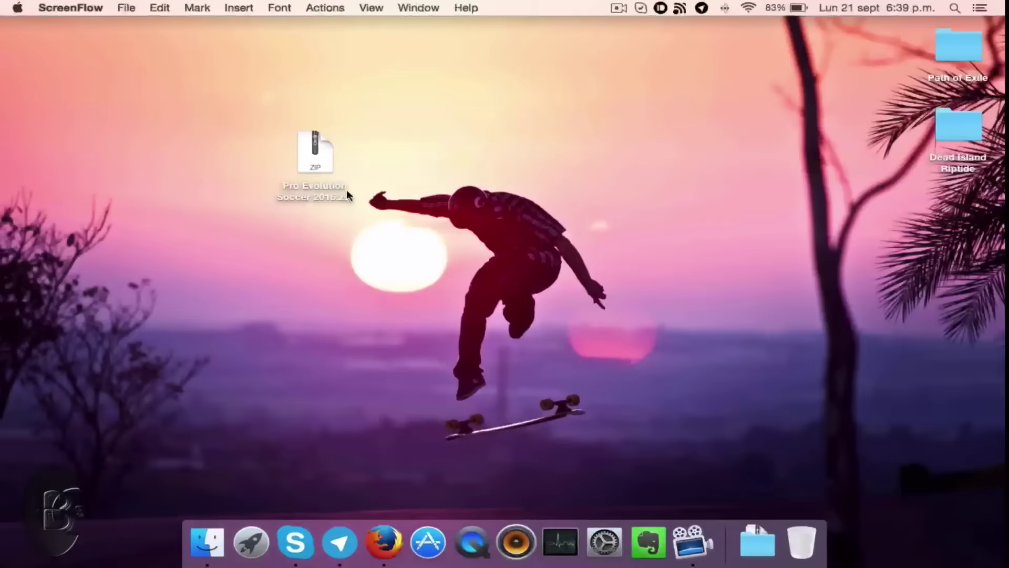
On the Finder desktop, extract the archive Pro Evolution Soccer 2016.zip and reposition the extraction progress window.
left_click(604, 202)
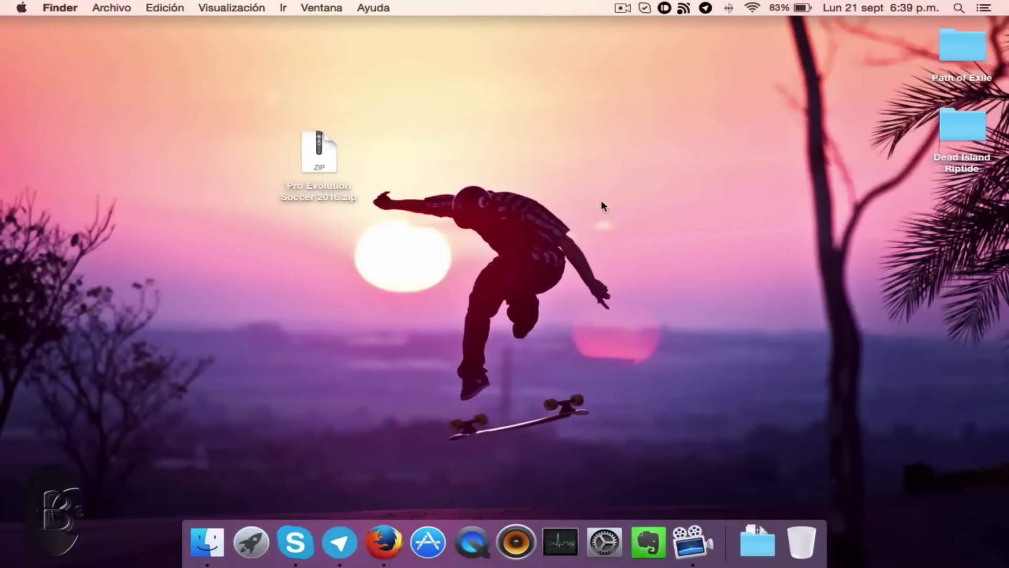
left_click(325, 156)
left_click_drag(325, 162, 293, 139)
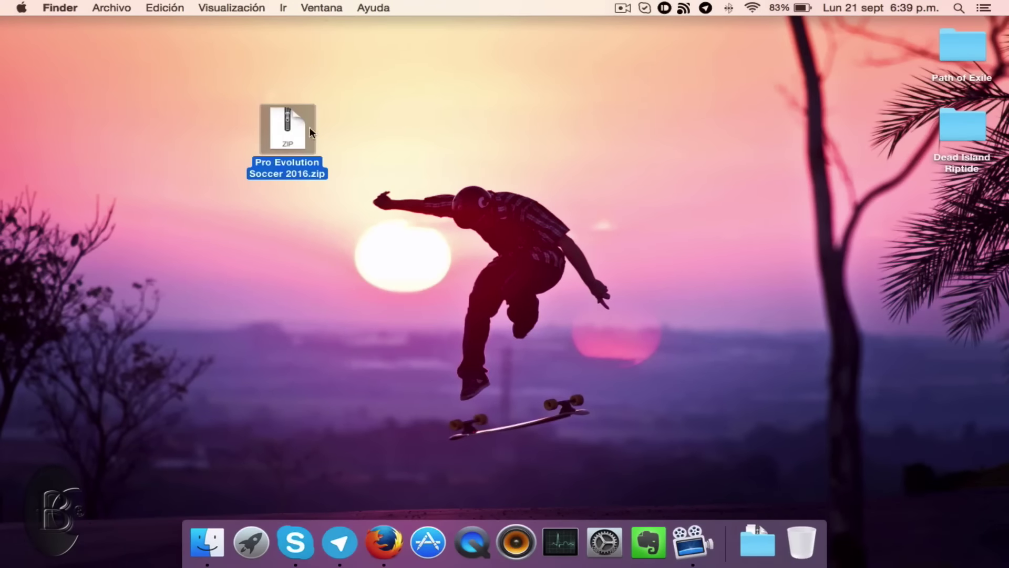
double_click(279, 136)
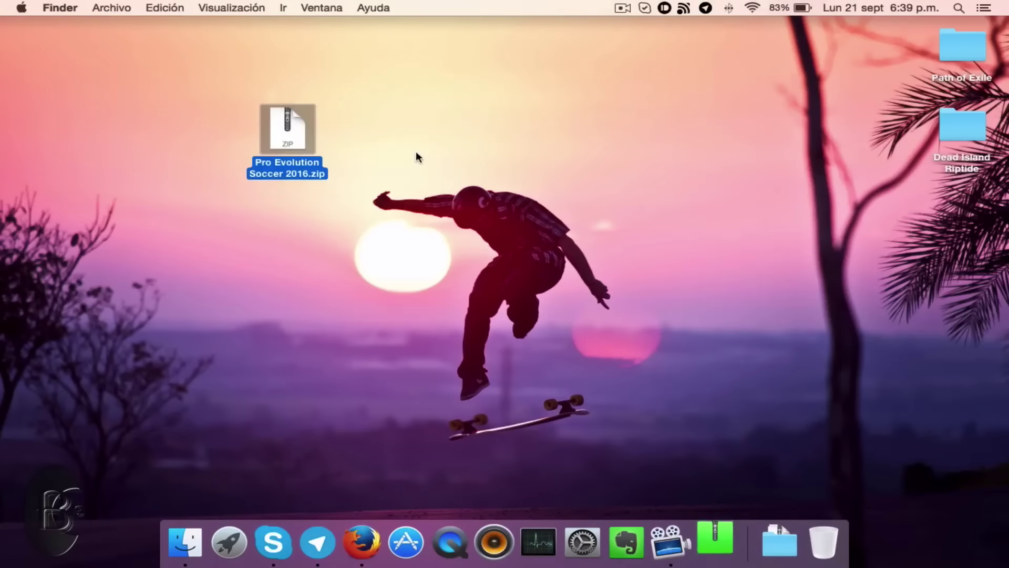
left_click_drag(421, 198, 485, 202)
left_click(450, 206)
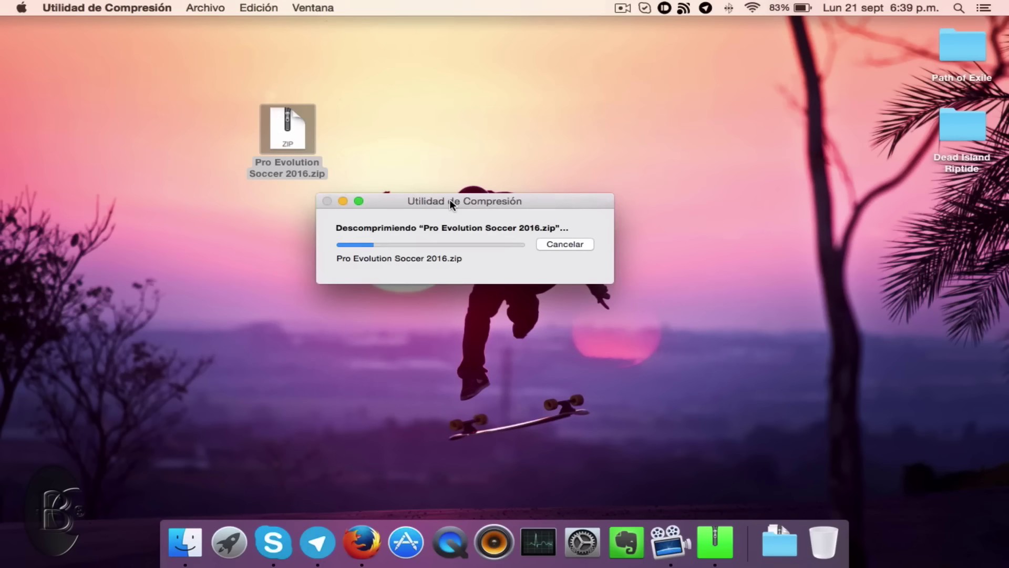
left_click_drag(449, 200, 450, 225)
Switch to Firefox and, from the blog post's link list, view the Wineskin Winery download page.
key("ctrl+Right")
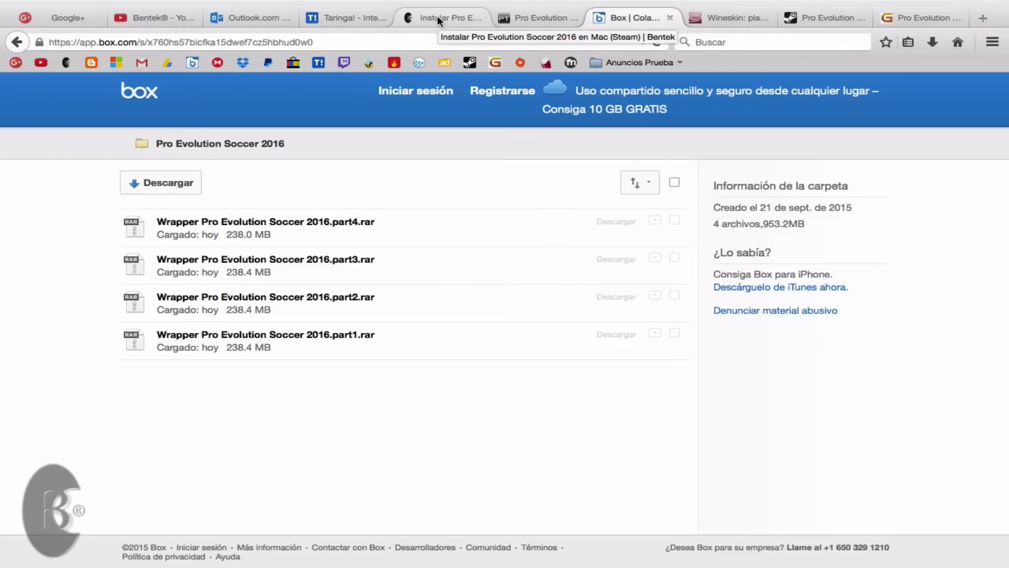
left_click(436, 15)
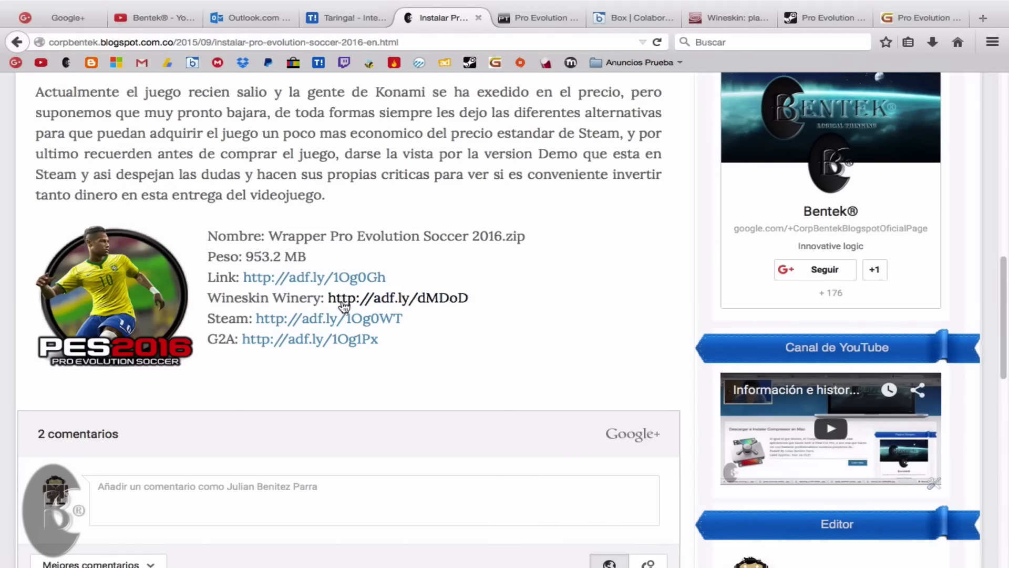
left_click(704, 18)
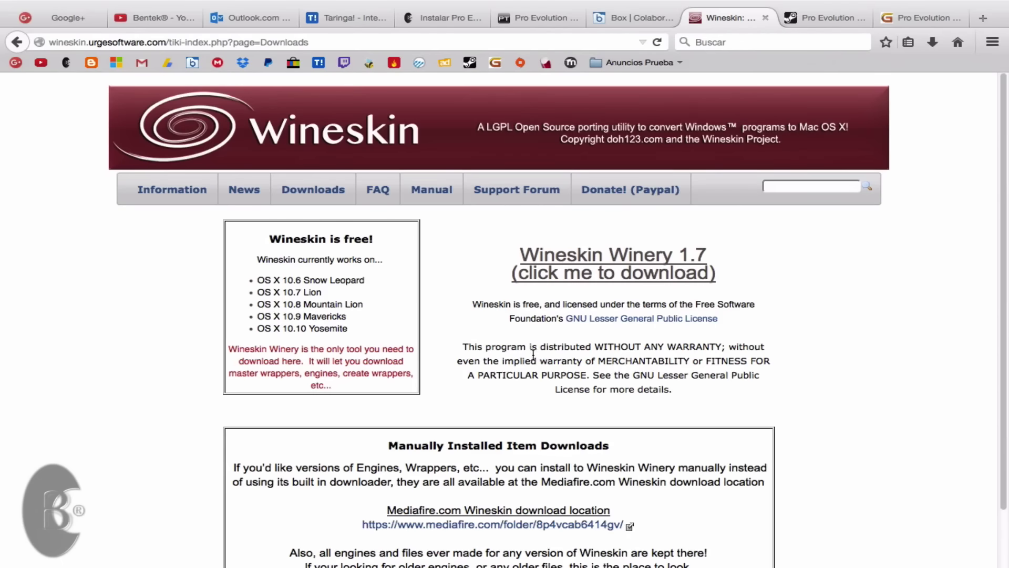
scroll(533, 355, "down", 2)
scroll(532, 355, "up", 2)
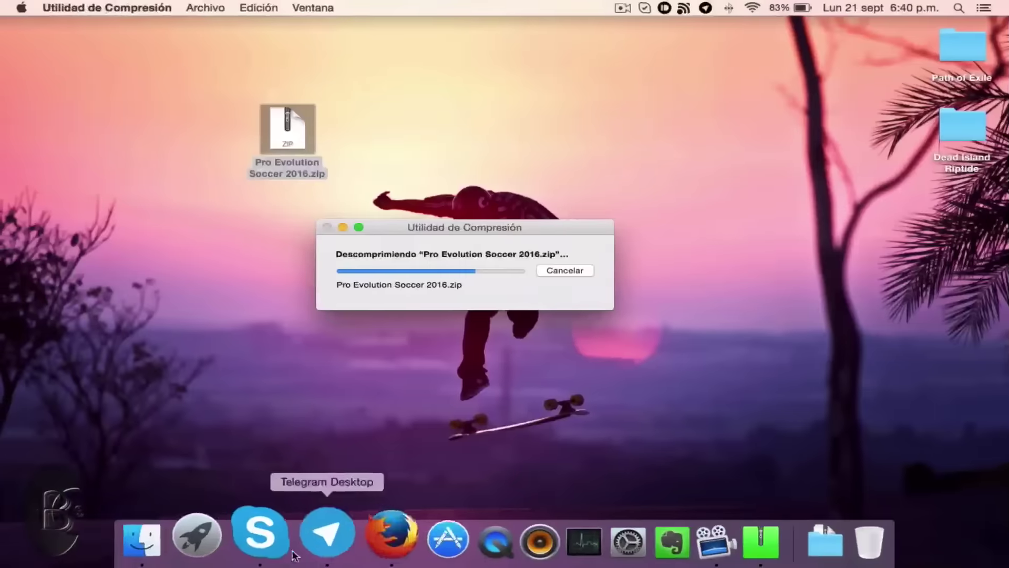
Launch Wineskin Winery to check its installed engines and wrapper version, and close it.
left_click(229, 551)
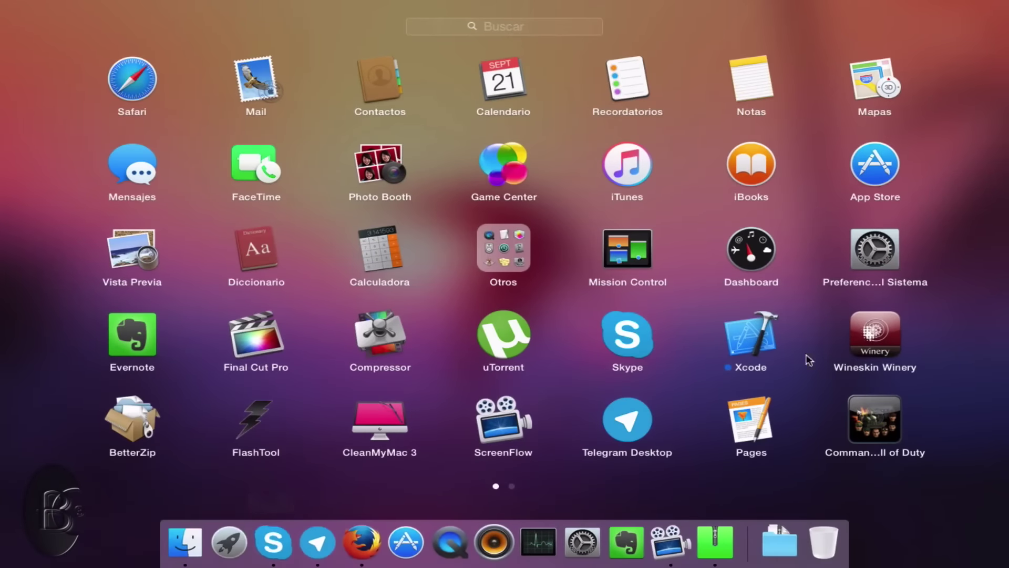
left_click(886, 345)
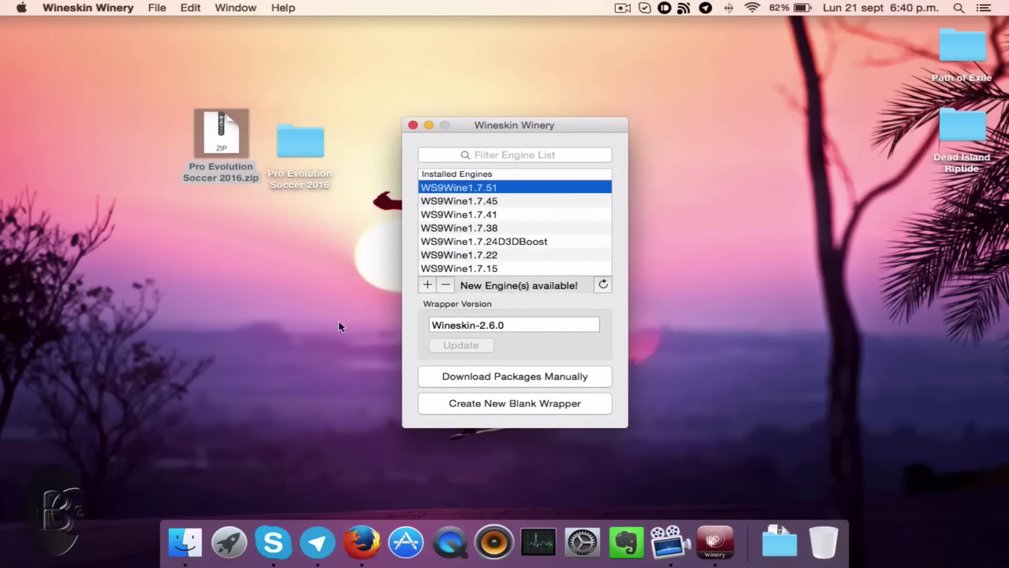
left_click_drag(528, 121, 576, 133)
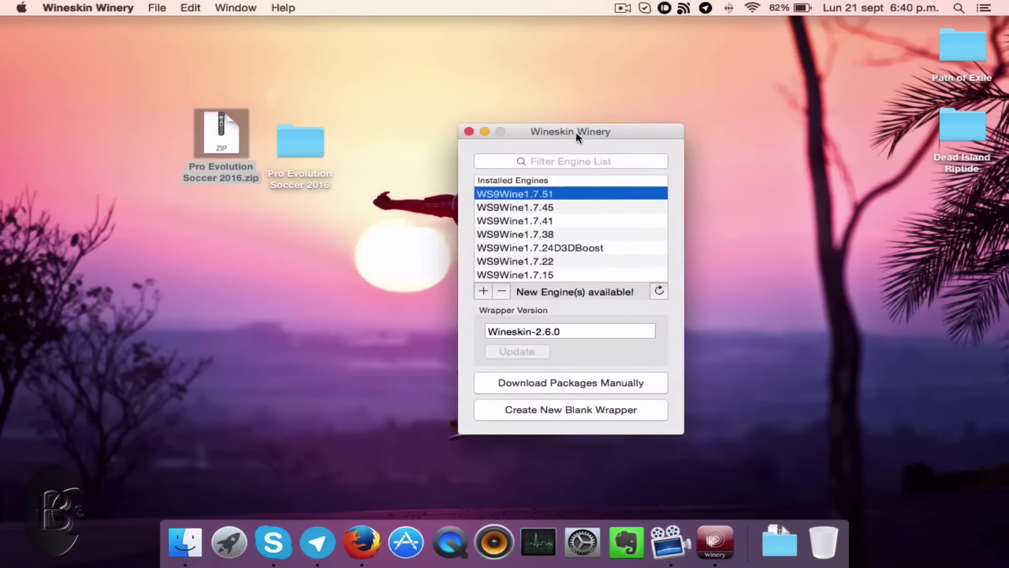
left_click(469, 131)
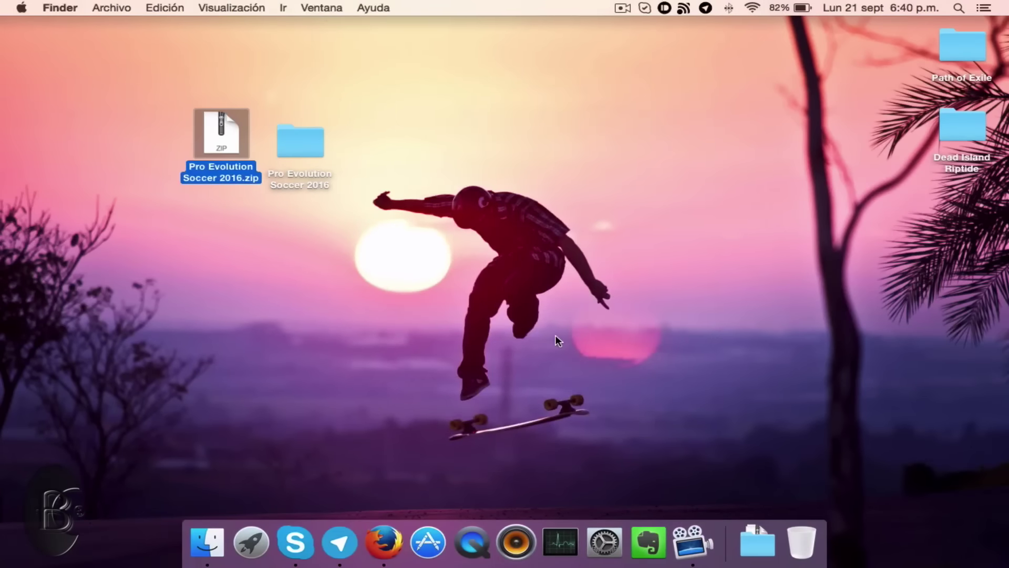
Spread out the extracted Pro Evolution Soccer 2016 folder and its zip archive on the desktop.
left_click_drag(281, 141, 349, 139)
left_click_drag(222, 140, 263, 144)
left_click(407, 219)
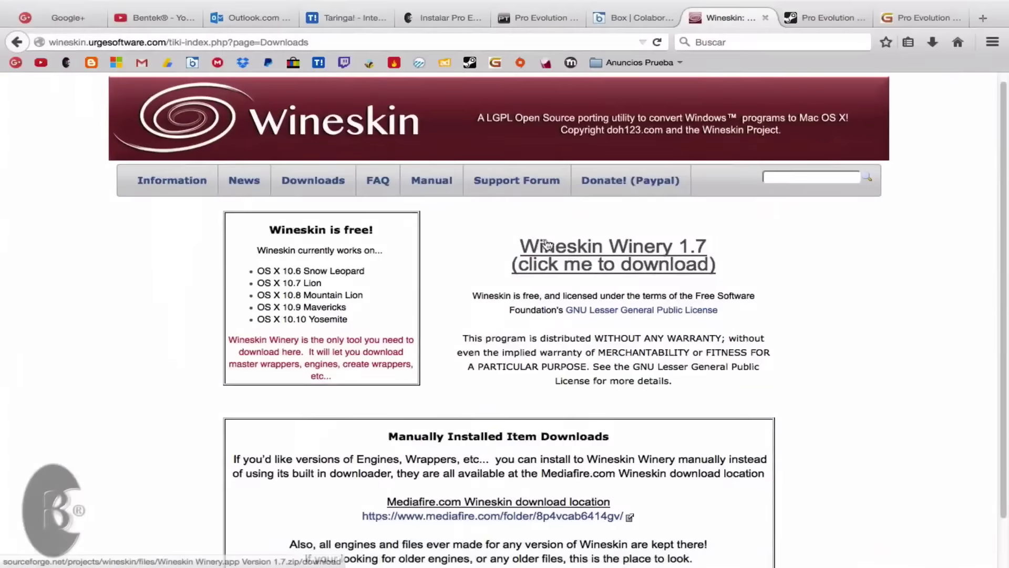
Examine the game's Steam store page in Firefox for its price, demo, languages and system requirements.
left_click(448, 19)
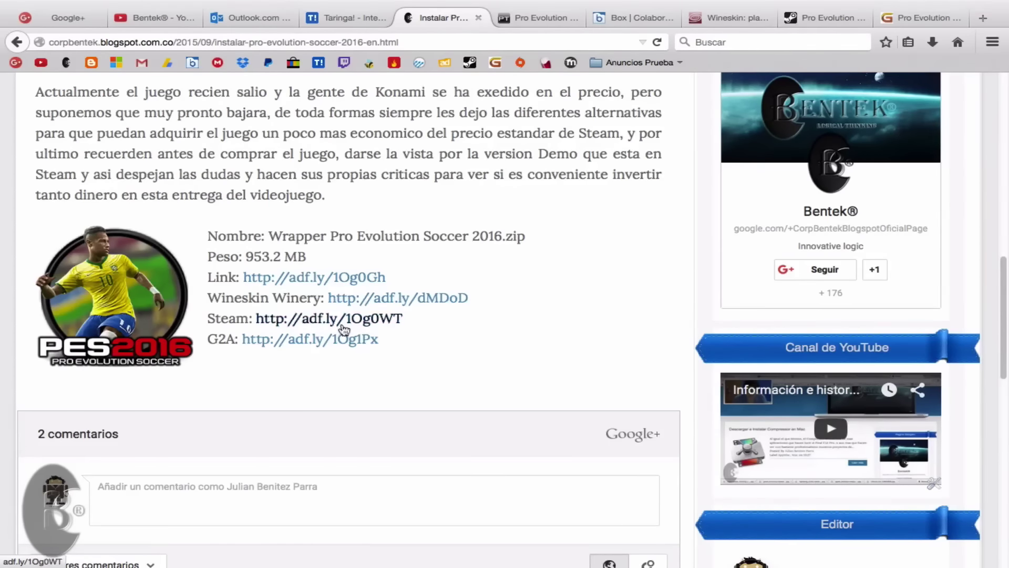
left_click(812, 15)
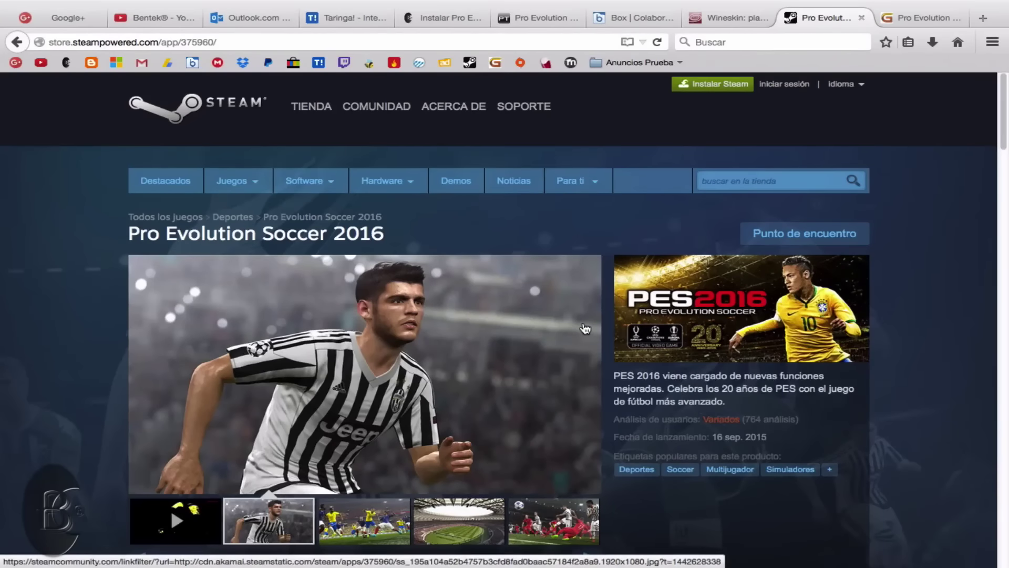
scroll(607, 325, "down", 5)
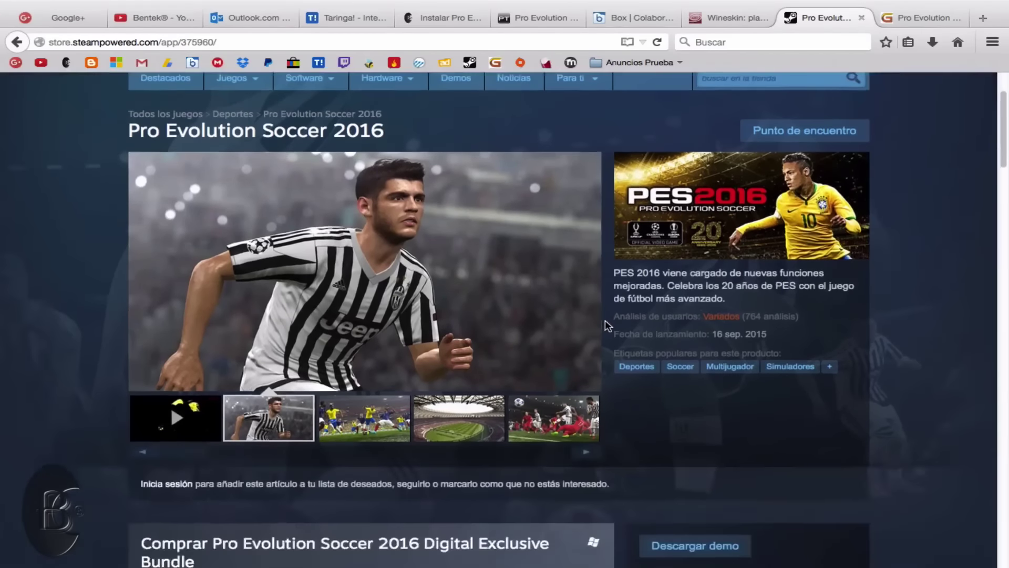
scroll(607, 325, "down", 3)
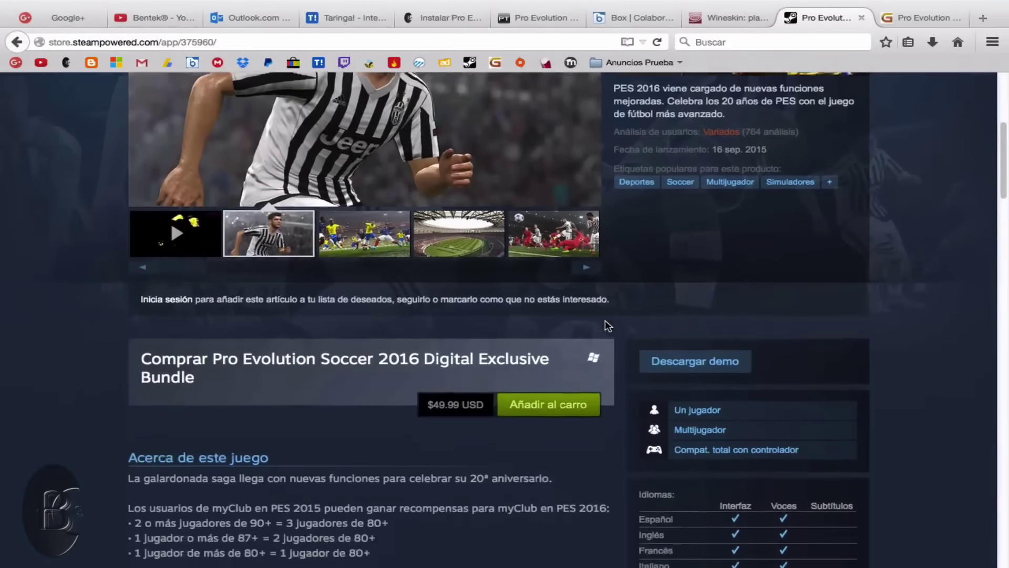
scroll(604, 325, "down", 1)
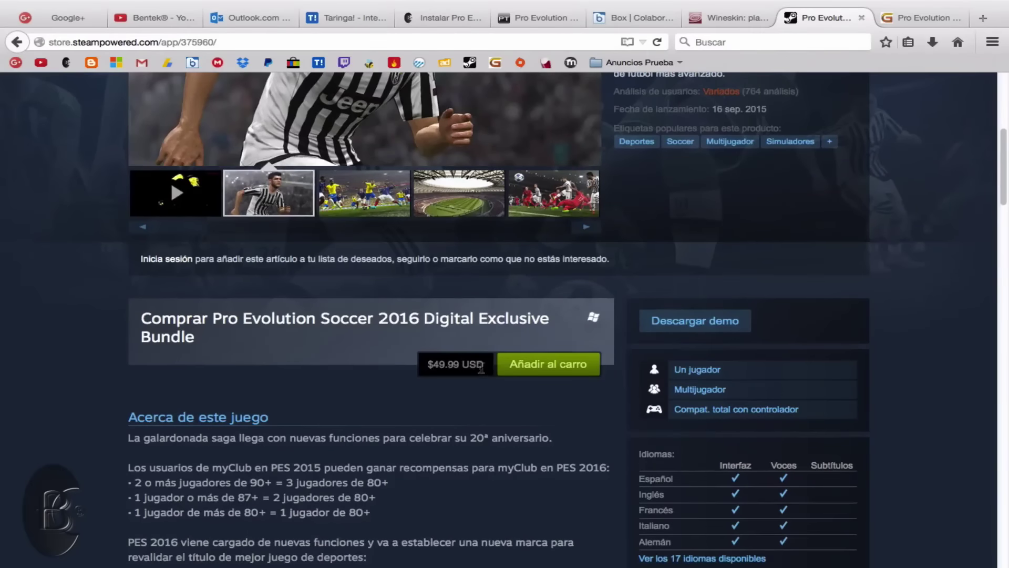
scroll(620, 287, "up", 2)
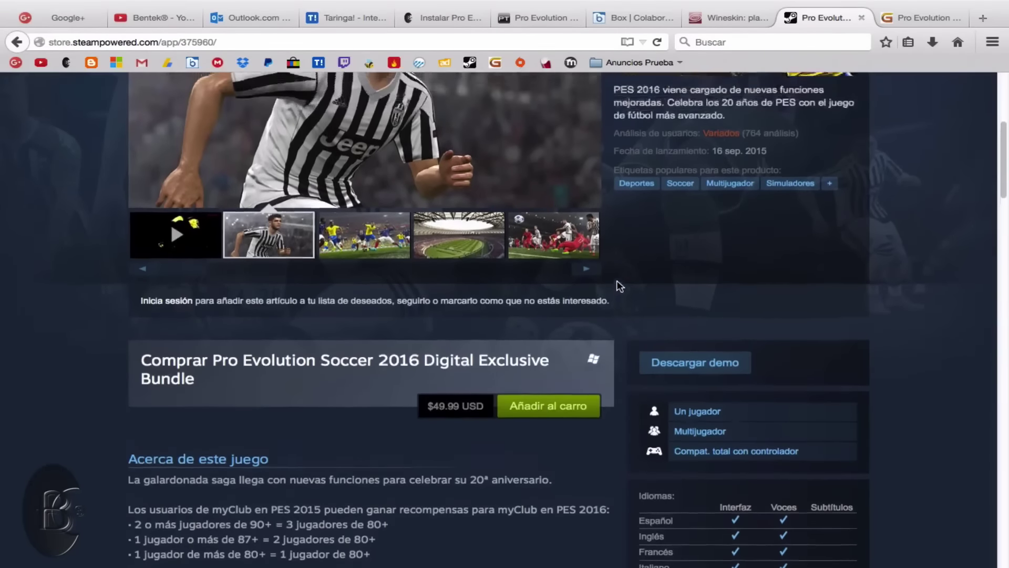
scroll(620, 286, "down", 12)
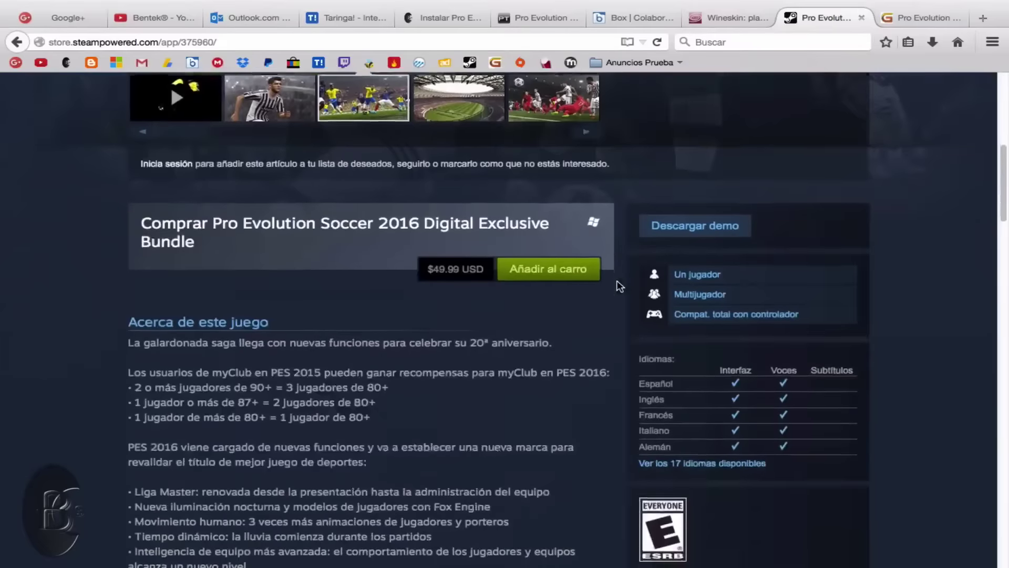
scroll(620, 286, "down", 3)
scroll(620, 286, "up", 4)
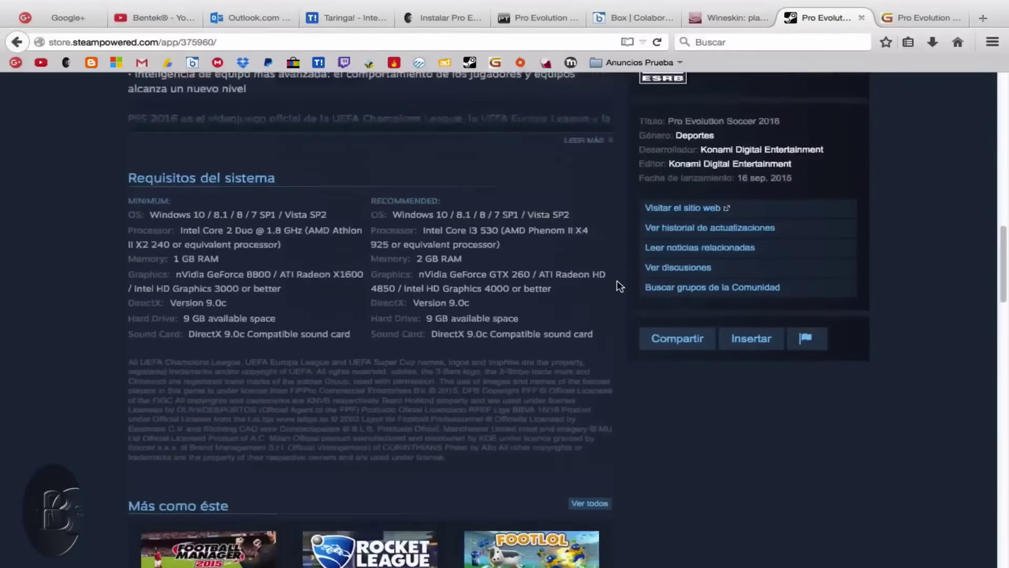
scroll(620, 286, "down", 1)
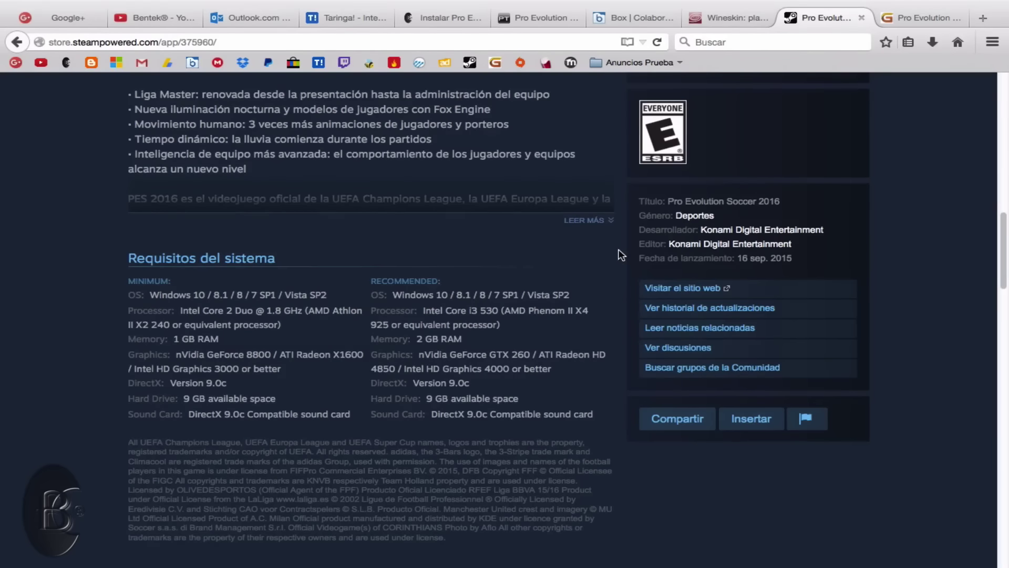
scroll(623, 253, "up", 3)
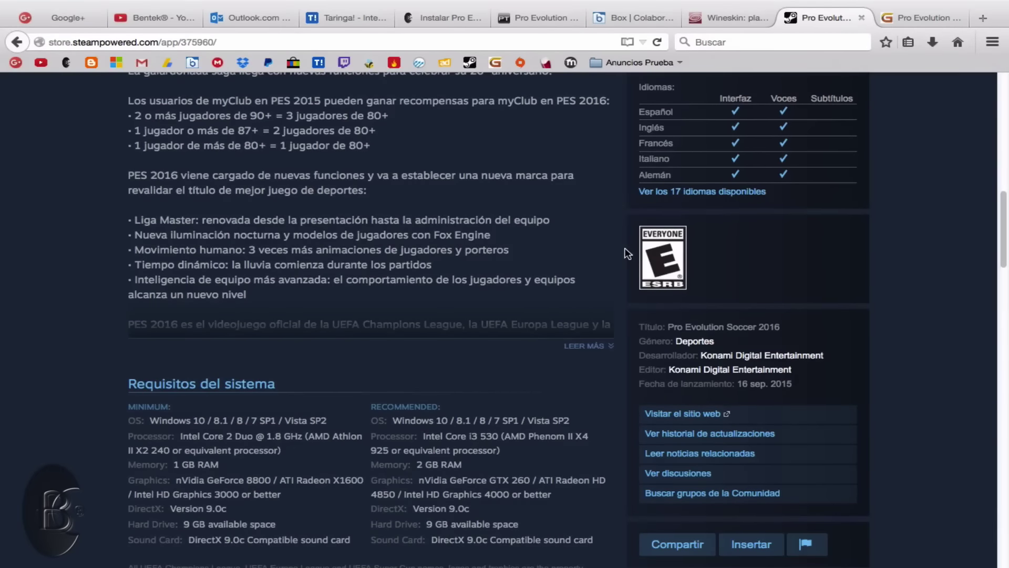
scroll(627, 253, "up", 6)
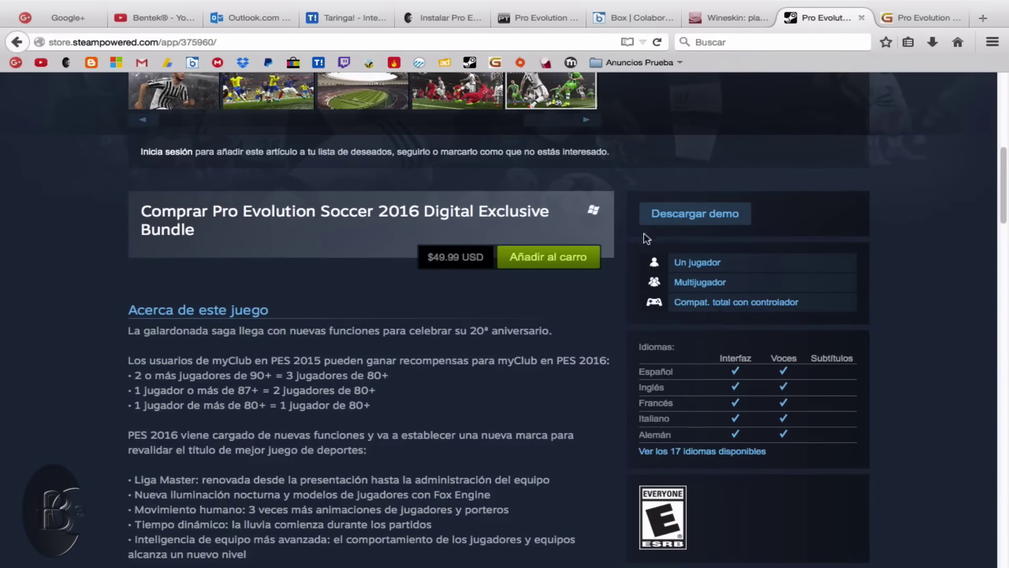
scroll(634, 251, "up", 8)
Review the G2A offers and regional restrictions for the game's Steam key, and return to the Steam page and blog post.
left_click(450, 16)
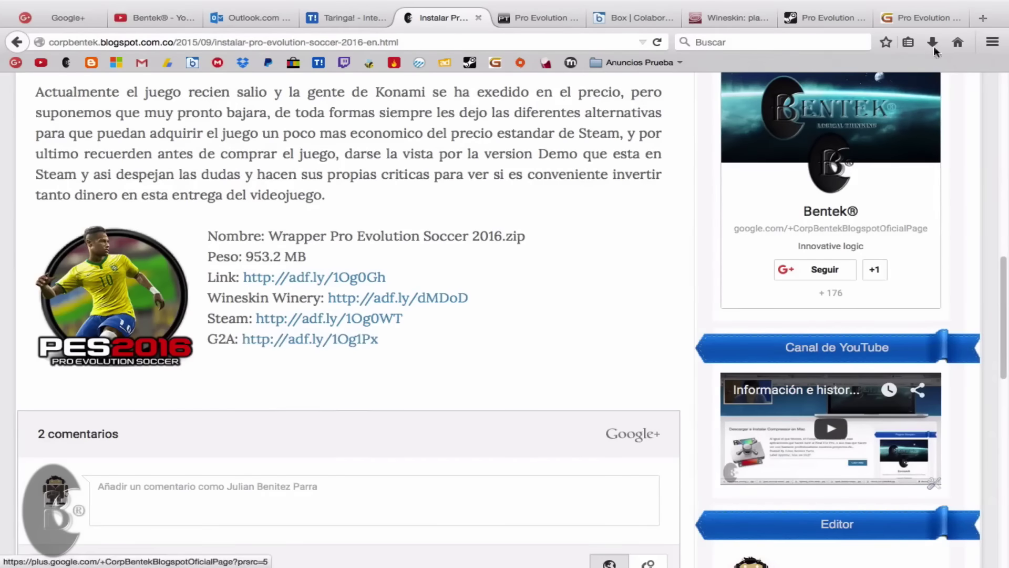
left_click(929, 17)
scroll(563, 324, "down", 3)
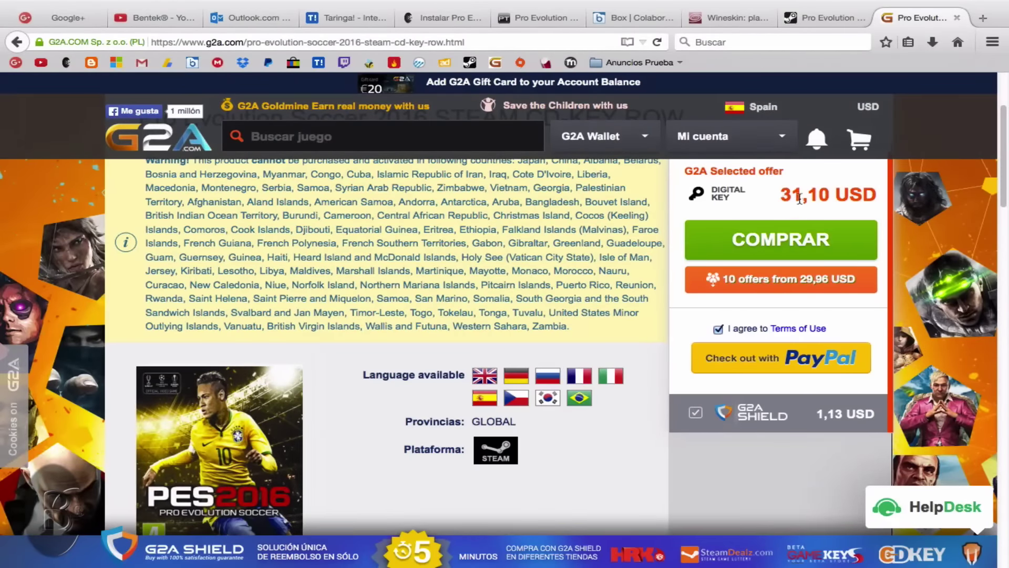
scroll(589, 364, "down", 8)
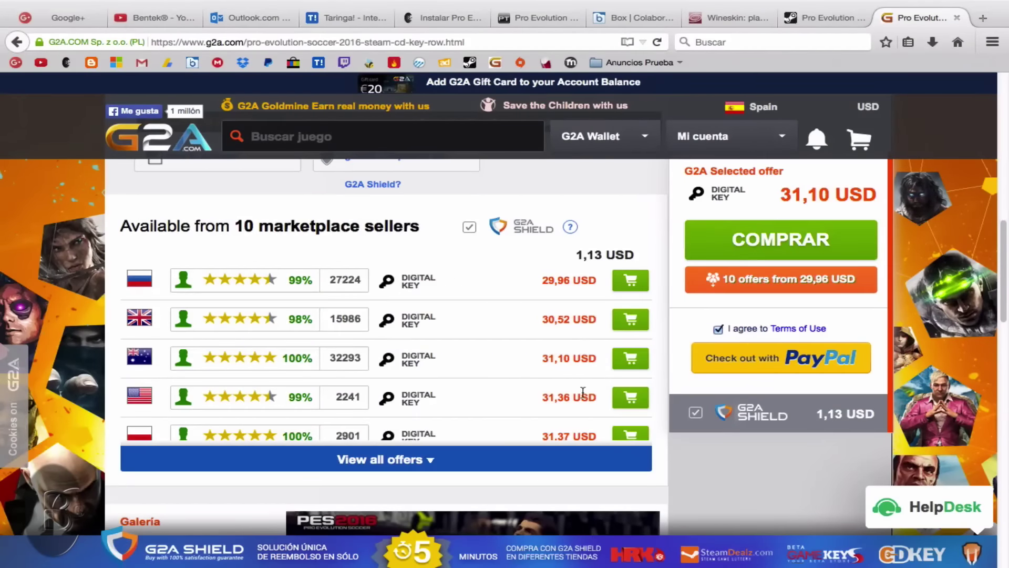
scroll(584, 395, "up", 3)
scroll(582, 397, "up", 5)
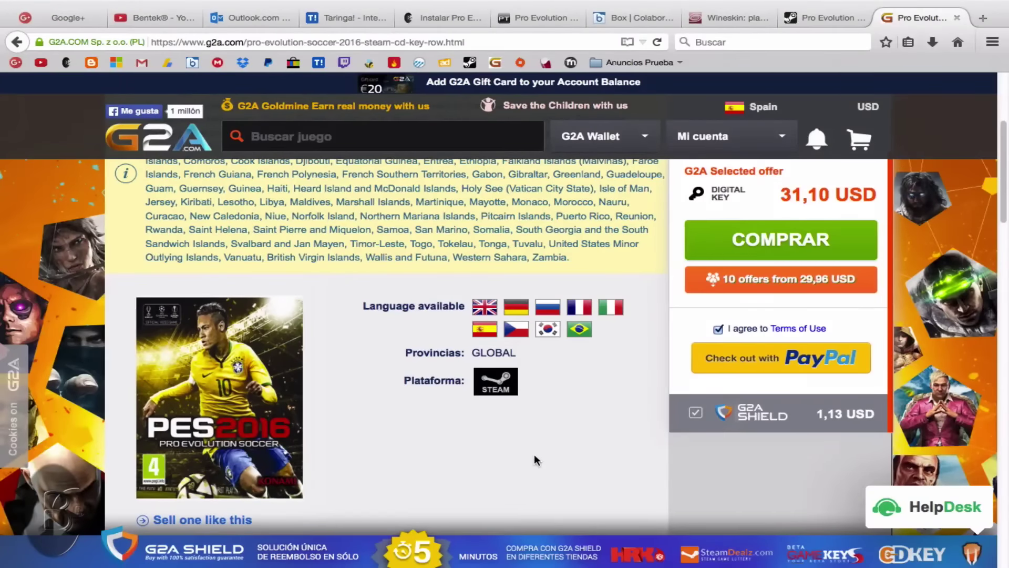
scroll(776, 389, "up", 4)
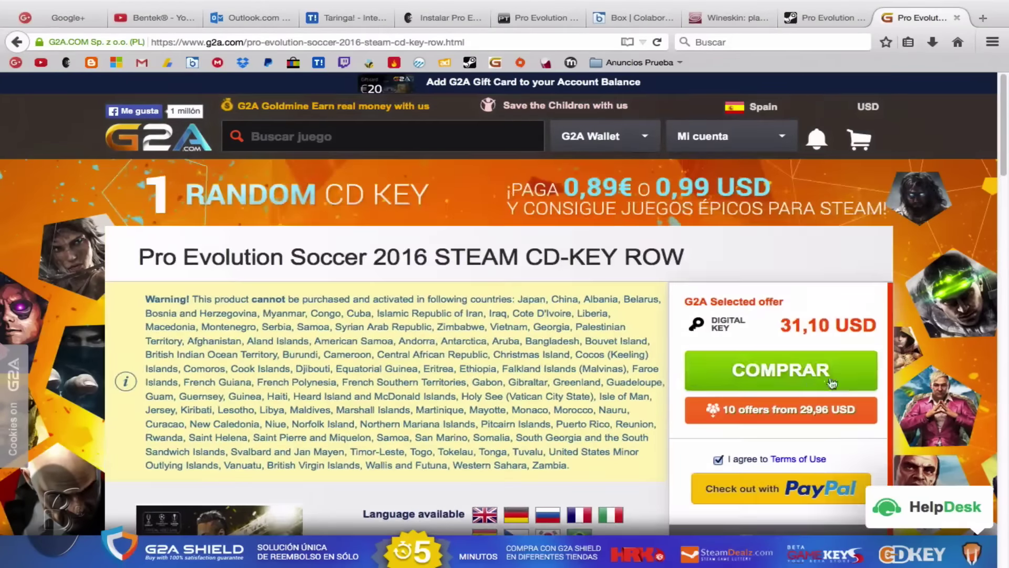
left_click(836, 19)
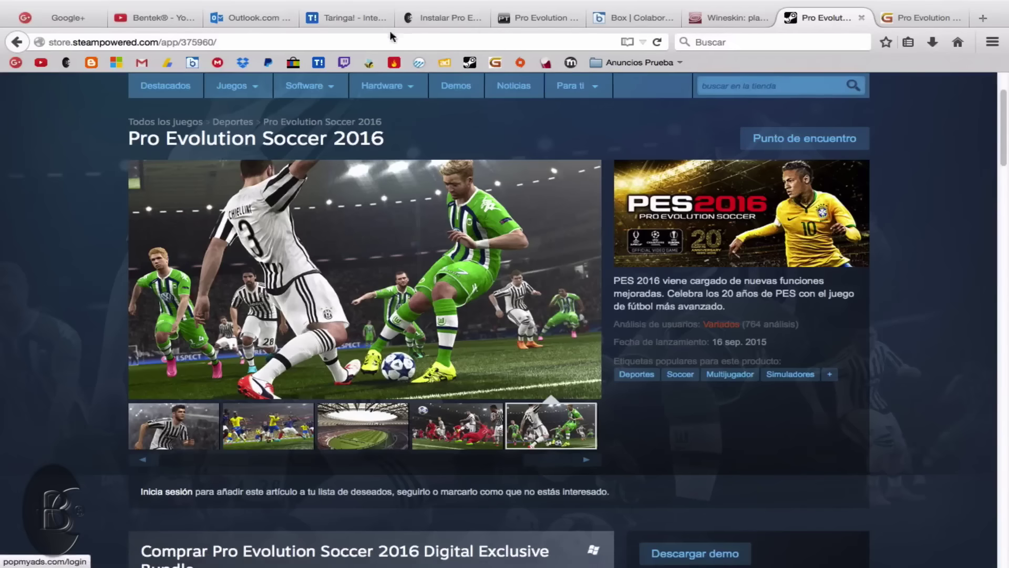
left_click(426, 17)
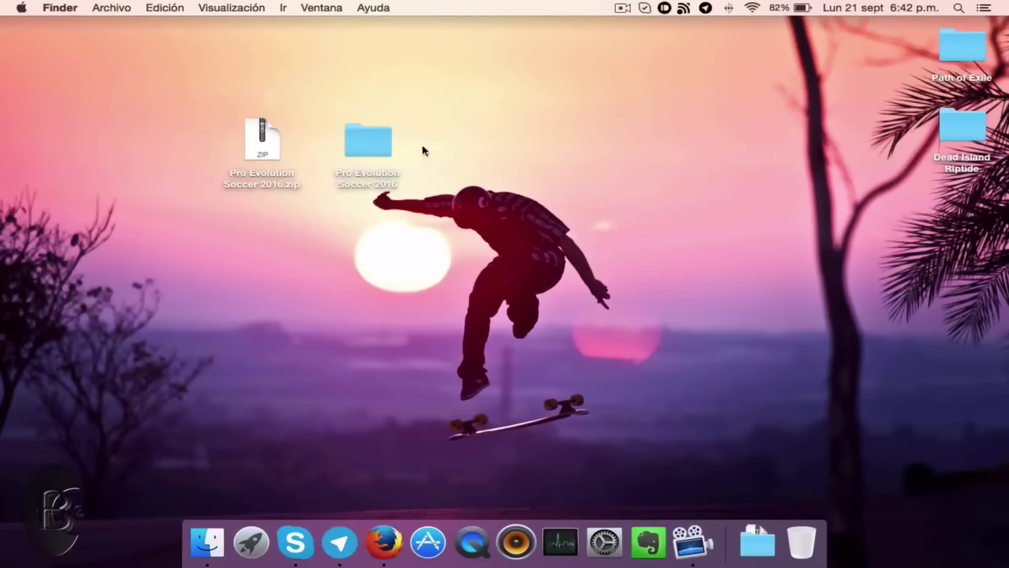
On the Finder desktop, open the extracted Pro Evolution Soccer 2016 folder containing the wrapper's RAR parts.
left_click(278, 144)
left_click(360, 145)
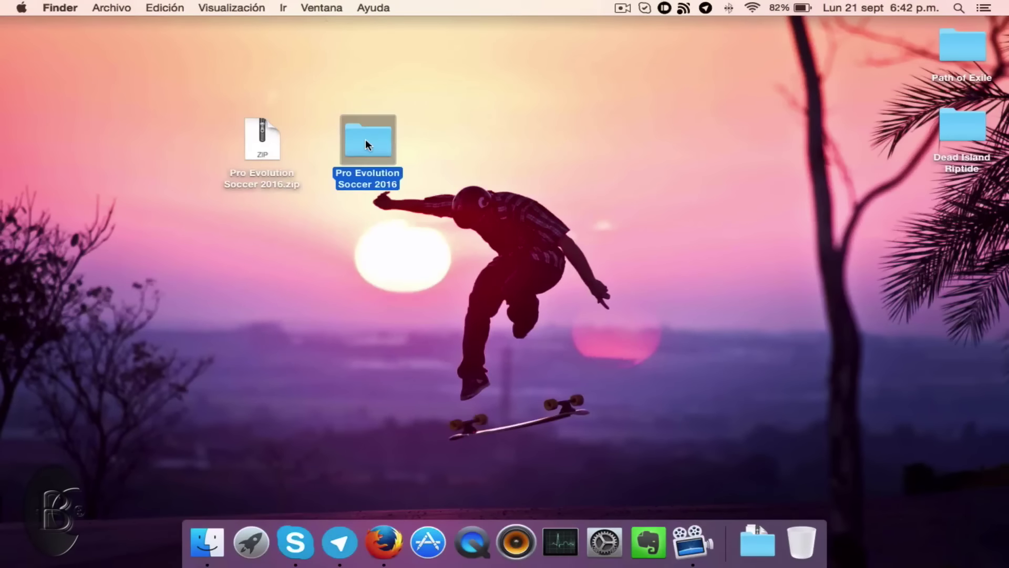
double_click(371, 143)
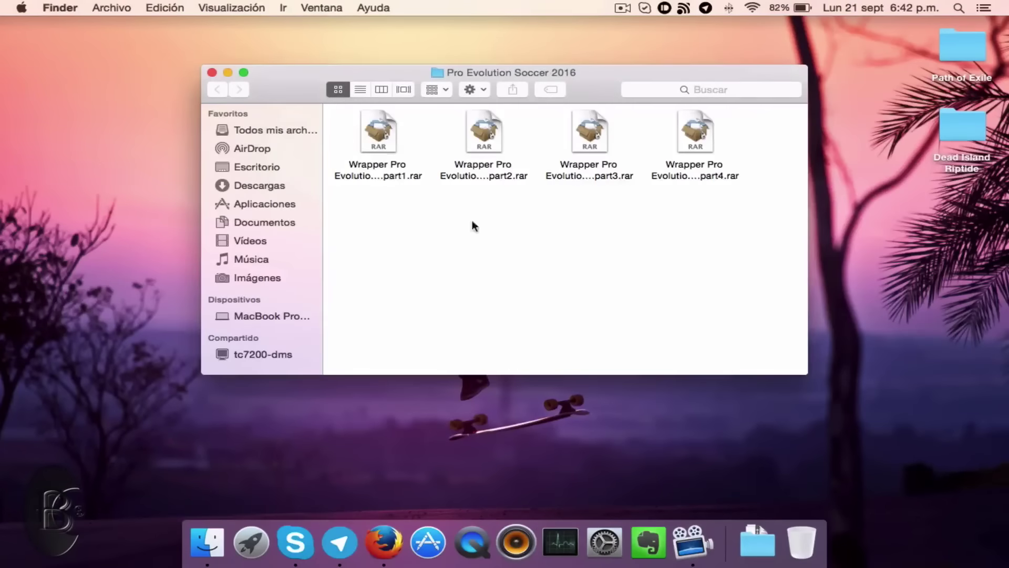
Select the four Wrapper Pro Evolution Soccer 2016 RAR parts and extract them with BetterZip.
left_click_drag(756, 194, 286, 118)
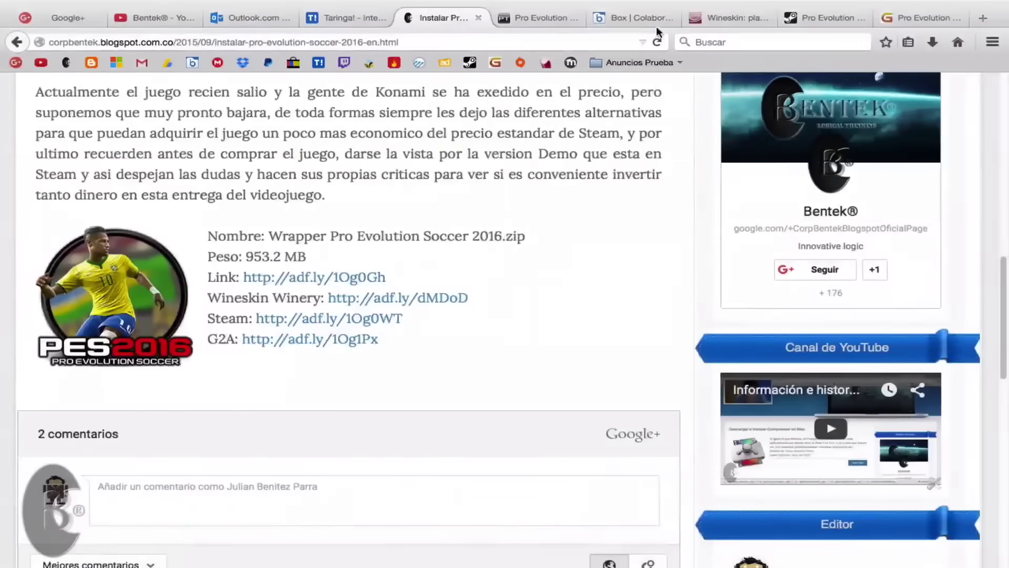
left_click(653, 16)
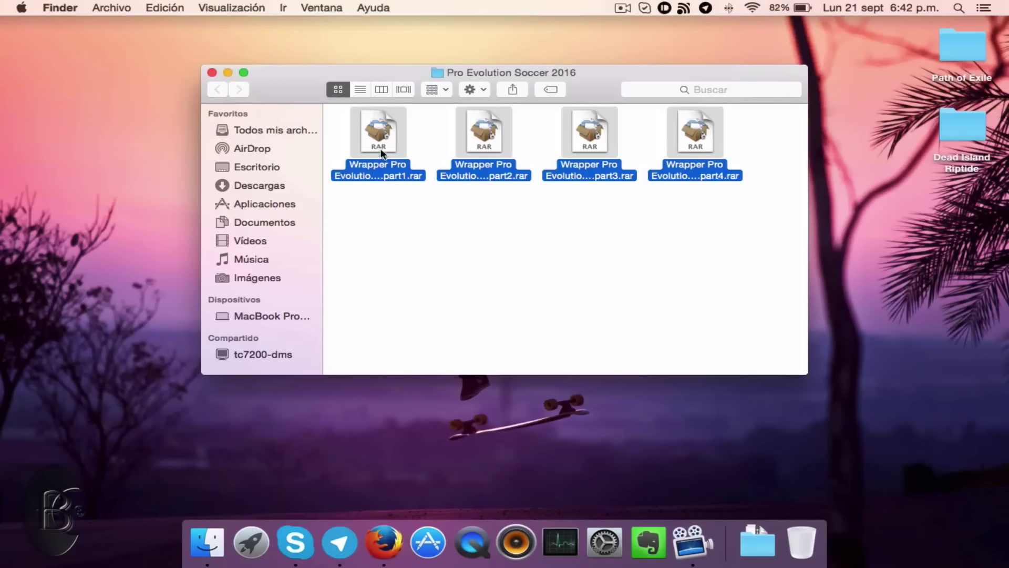
left_click_drag(729, 232, 386, 143)
right_click(387, 144)
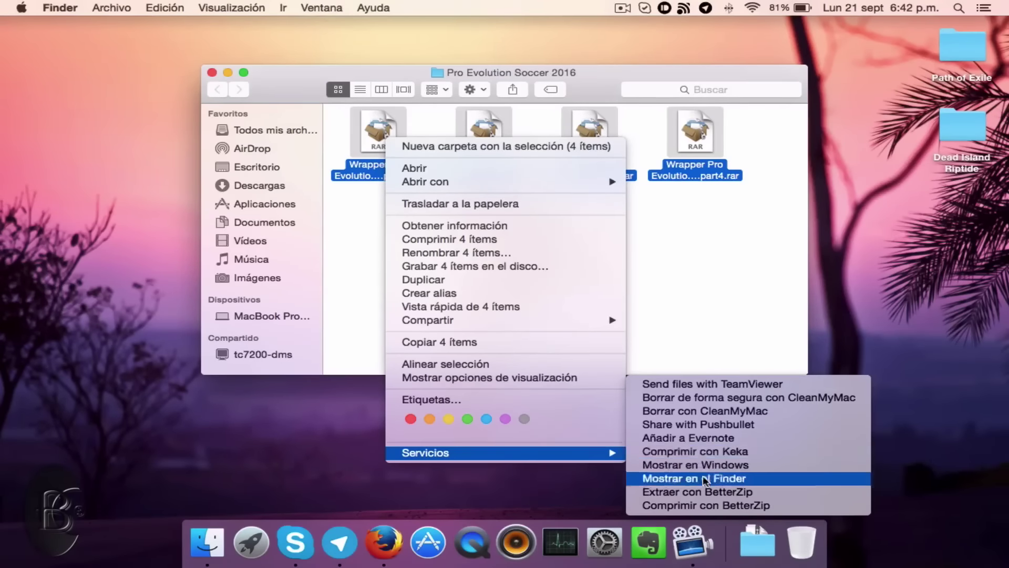
left_click(698, 492)
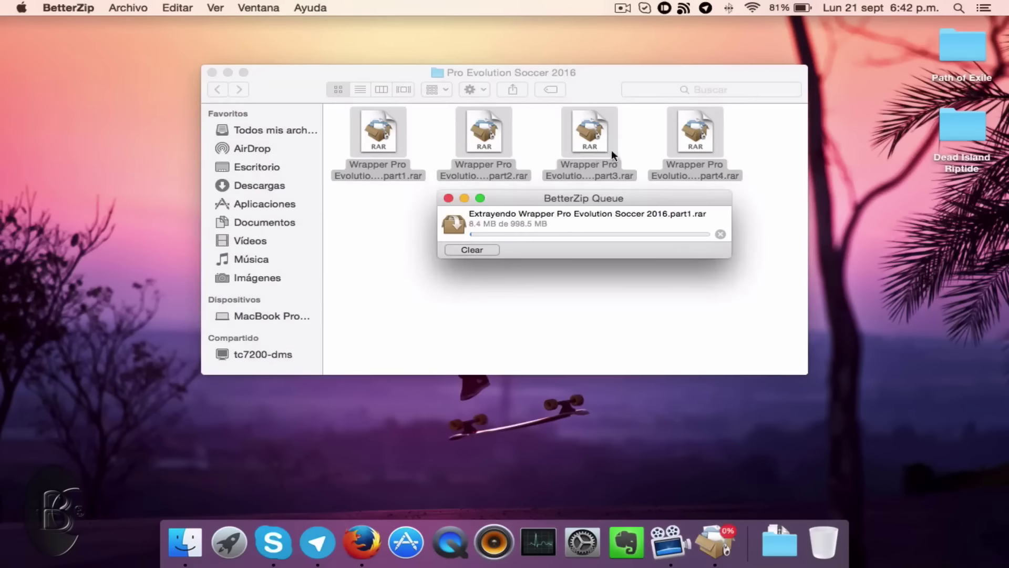
mouse_move(585, 197)
left_mouse_down()
mouse_move(547, 225)
mouse_move(591, 192)
mouse_move(580, 194)
left_mouse_up()
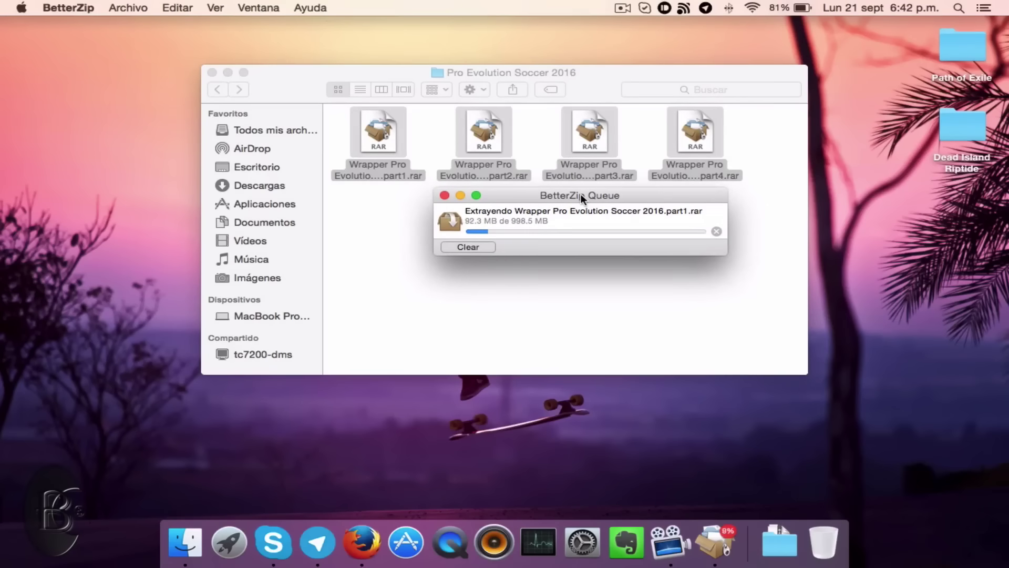
mouse_move(613, 195)
left_mouse_down()
mouse_move(618, 203)
mouse_move(617, 192)
left_mouse_up()
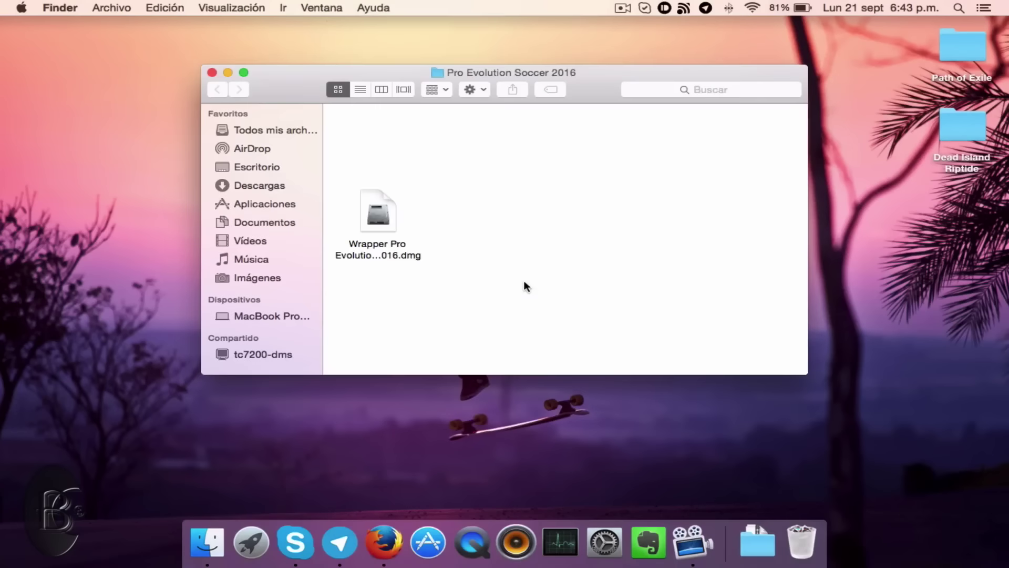
Mount the extracted Wrapper Pro Evolution Soccer 2016 DMG and close the Pro Evolution Soccer 2016 folder window.
left_click_drag(378, 211, 378, 140)
left_click(458, 137)
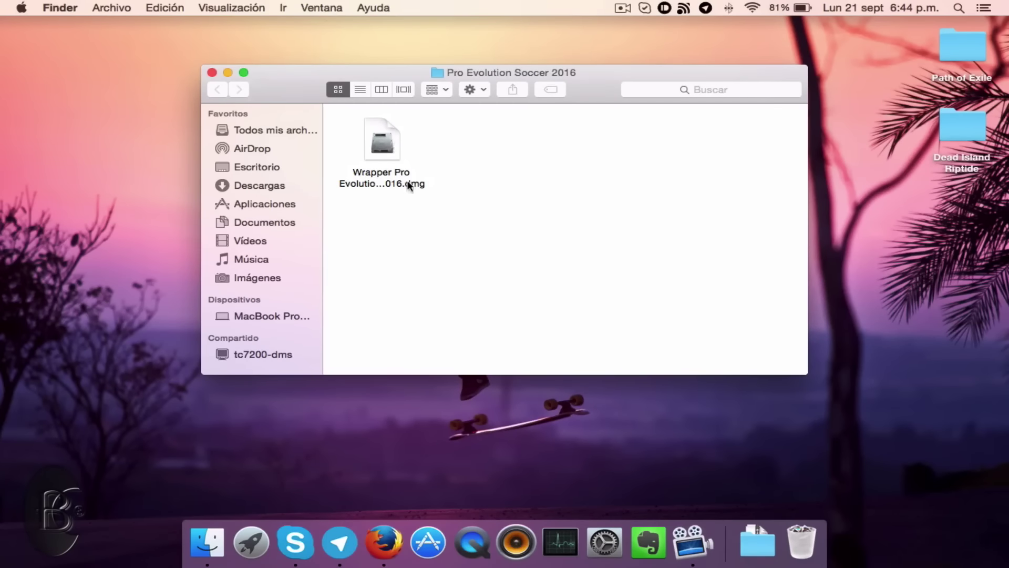
double_click(389, 145)
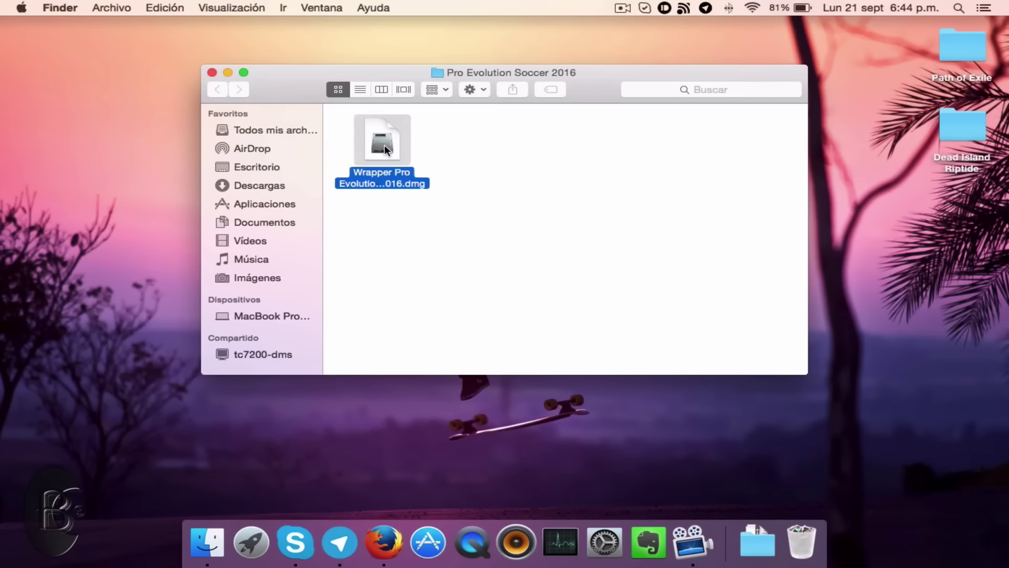
left_click(434, 193)
left_click(212, 73)
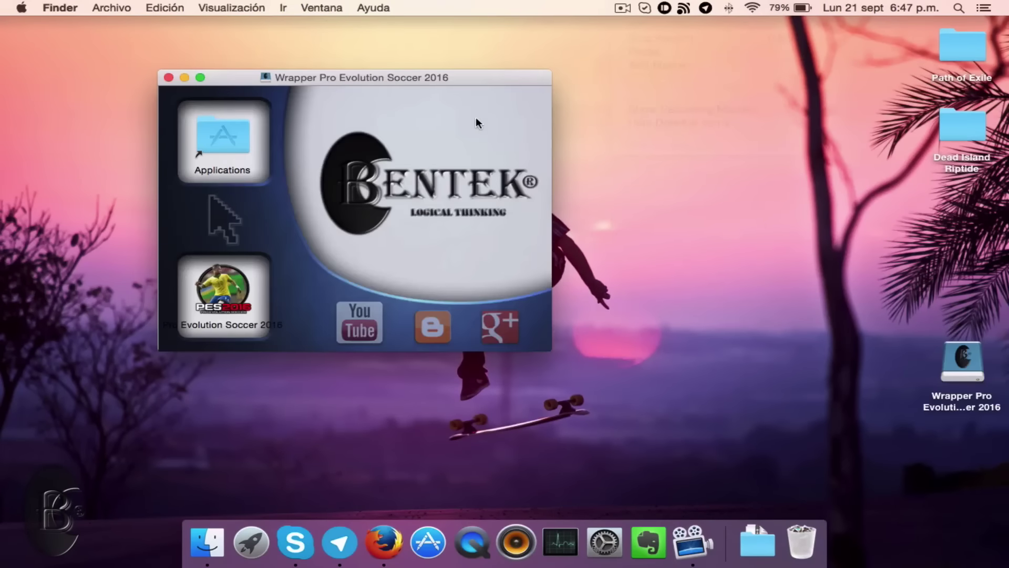
Copy the Pro Evolution Soccer 2016 app from the mounted disk image to the desktop and close the image's window.
left_click_drag(343, 74, 630, 80)
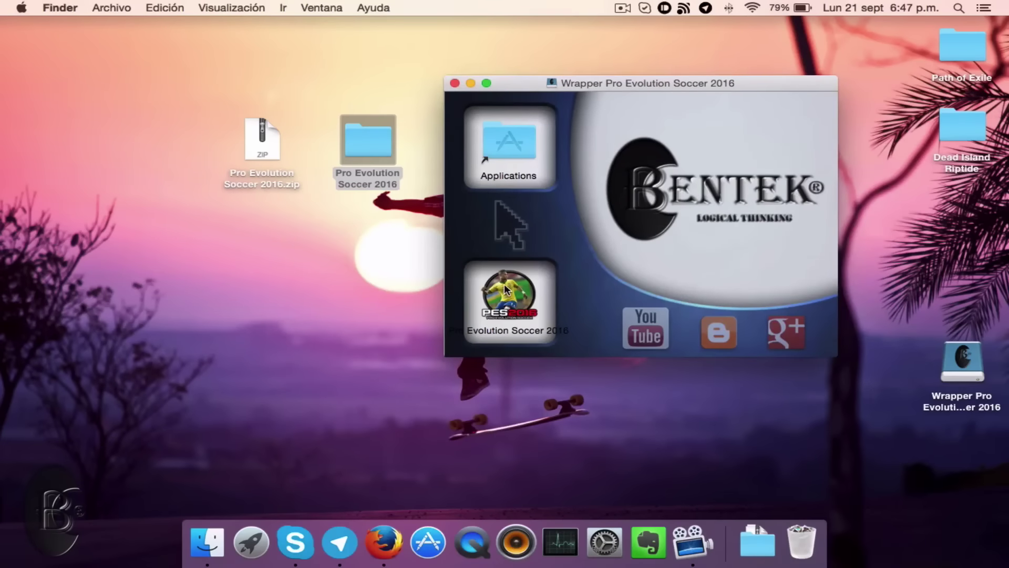
left_click_drag(515, 299, 215, 274)
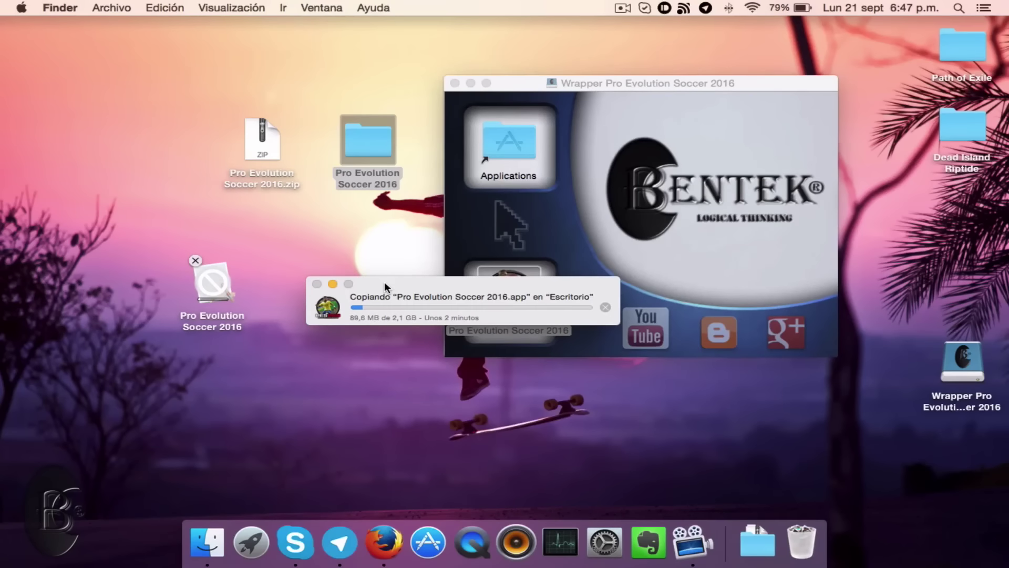
left_click_drag(404, 282, 395, 357)
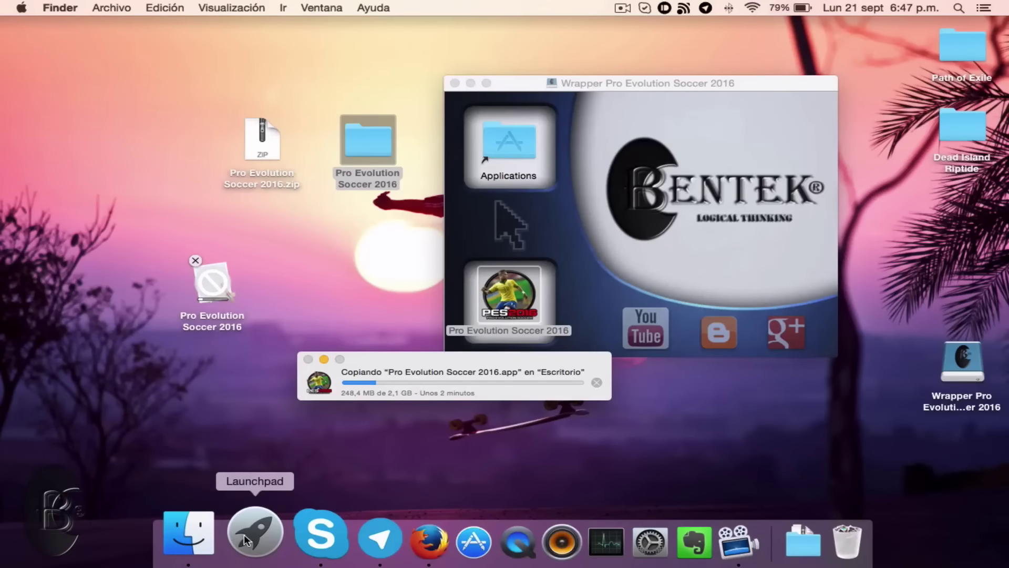
left_click(244, 534)
left_click(244, 534)
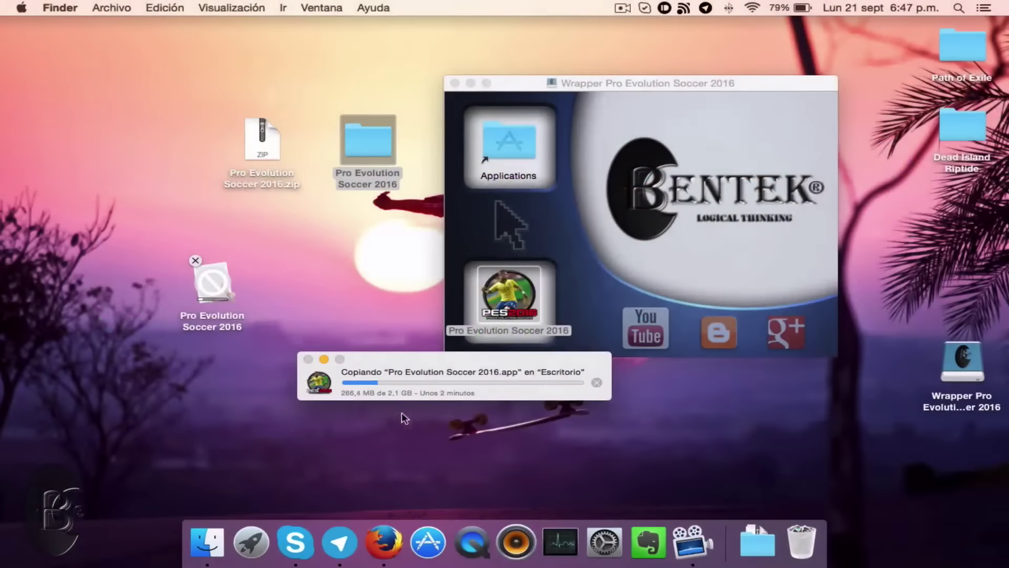
left_click_drag(417, 354, 394, 381)
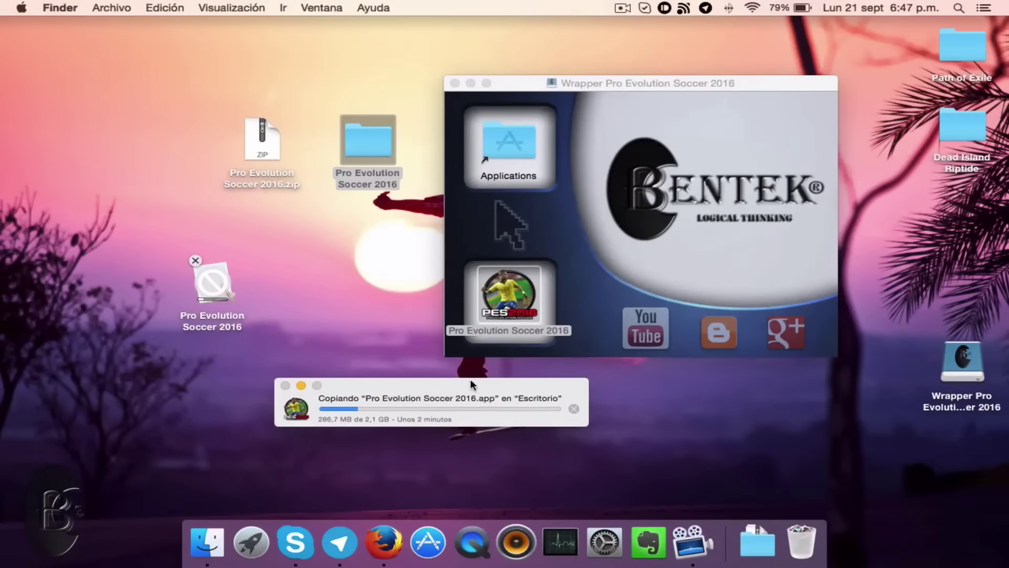
mouse_move(468, 383)
left_mouse_down()
mouse_move(491, 364)
mouse_move(486, 379)
left_mouse_up()
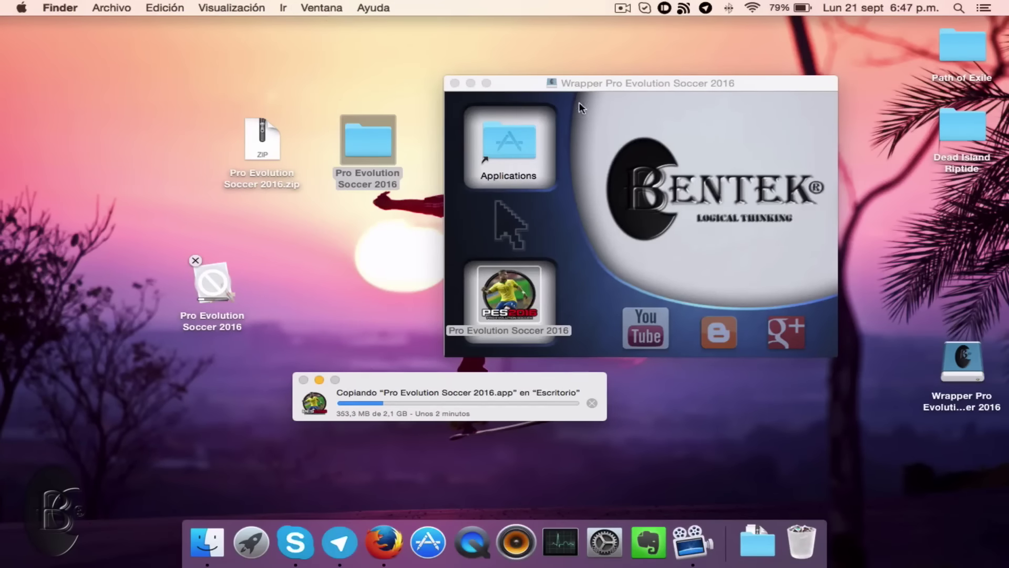
left_click(519, 94)
left_click(455, 83)
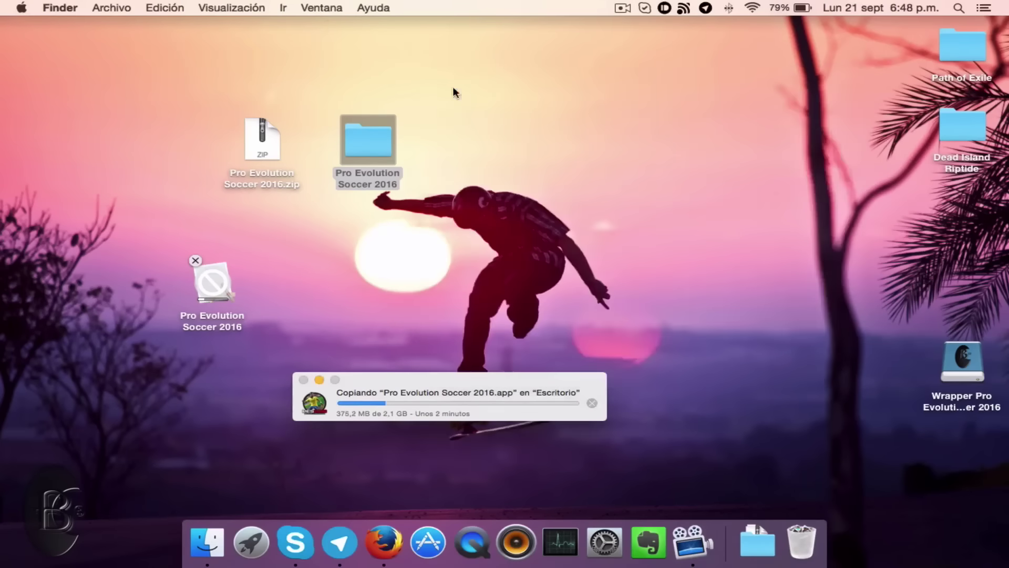
left_click_drag(434, 375, 410, 348)
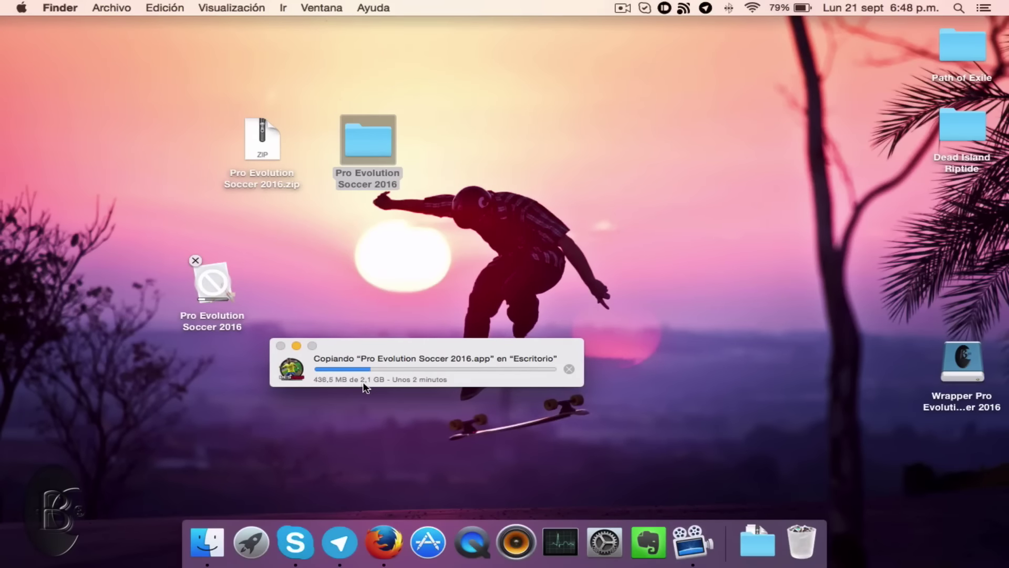
left_click_drag(447, 342, 446, 291)
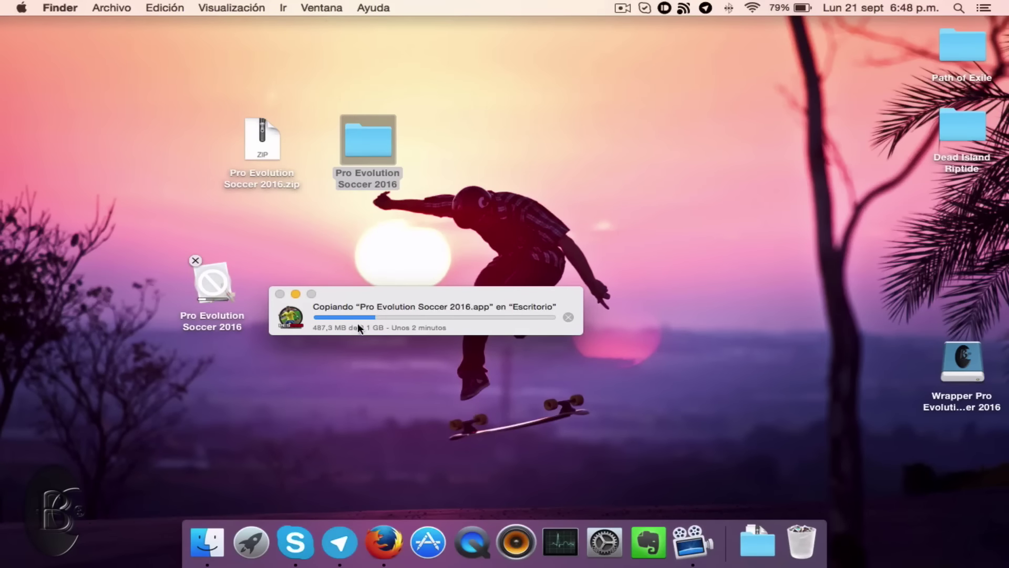
left_click_drag(442, 289, 446, 292)
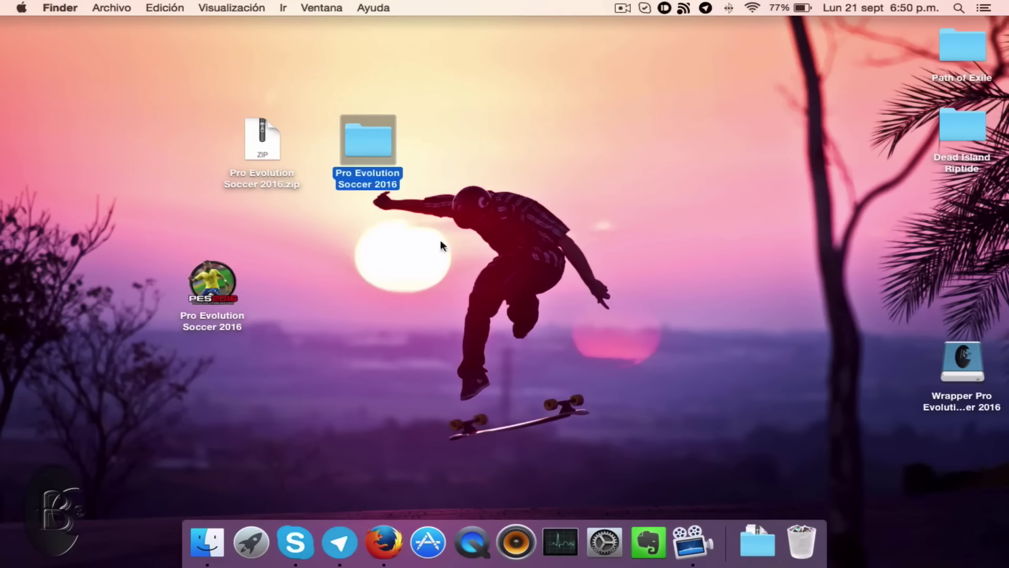
Move the Pro Evolution Soccer 2016 folder and zip archive together to the desktop's upper-left corner.
left_click_drag(219, 287, 309, 297)
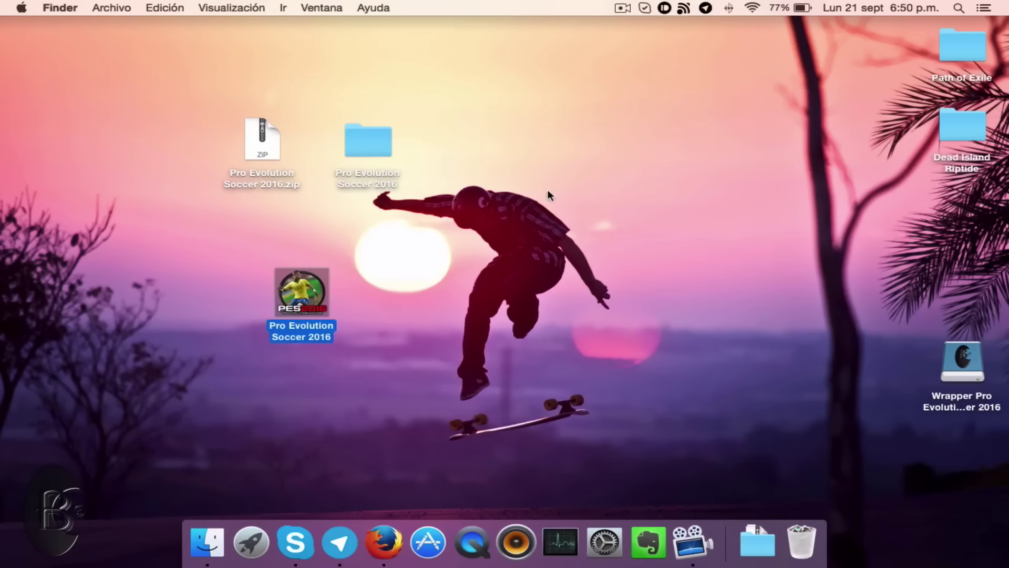
left_click(362, 140)
left_click(271, 149, "super")
left_click_drag(271, 150, 75, 68)
left_click(288, 163)
Reposition the Pro Evolution Soccer 2016 app on the desktop and show its package contents.
left_click_drag(300, 290, 369, 120)
right_click(369, 120)
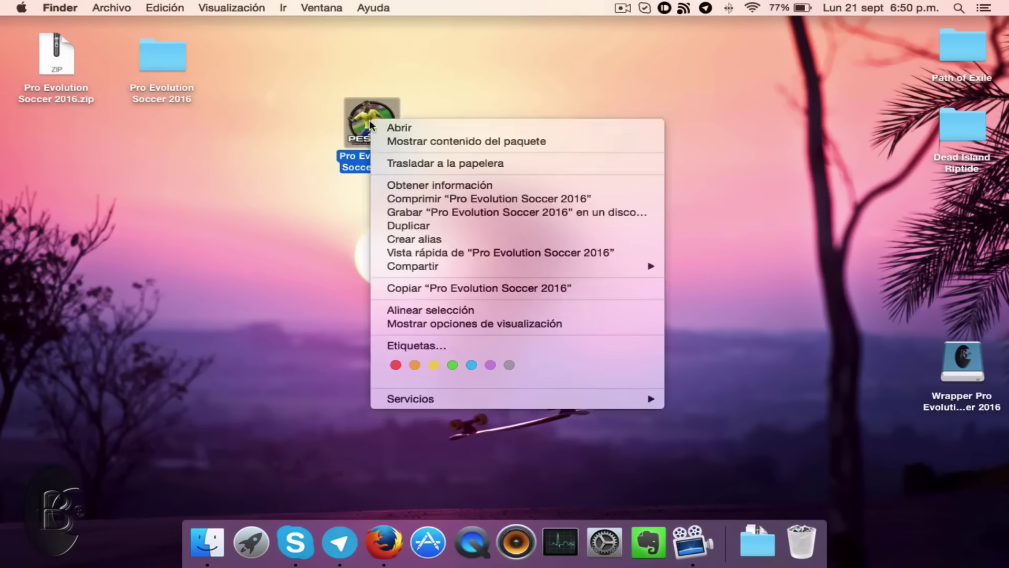
left_click(413, 142)
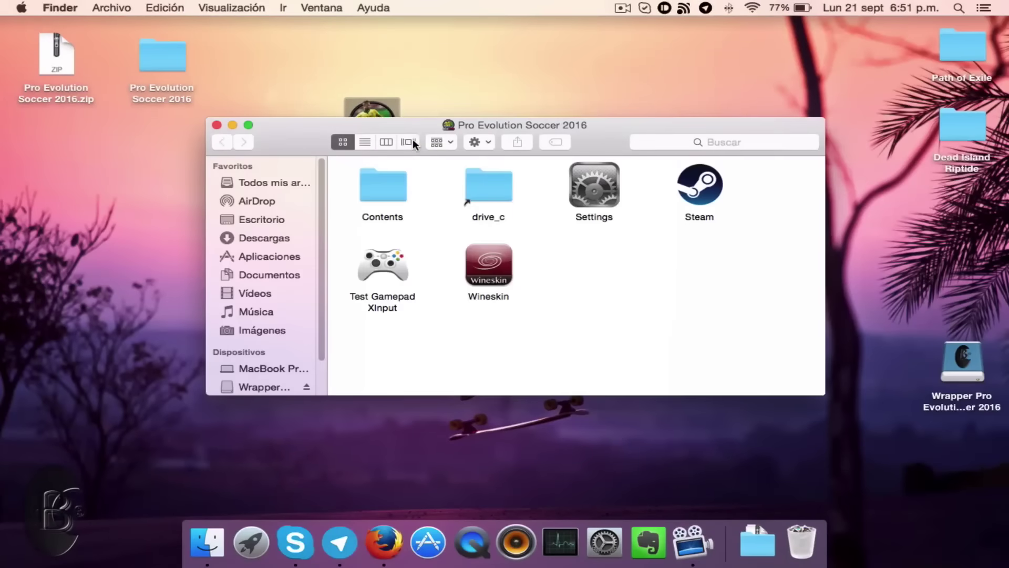
Launch Steam from the Pro Evolution Soccer 2016 wrapper's package contents.
left_click(706, 195)
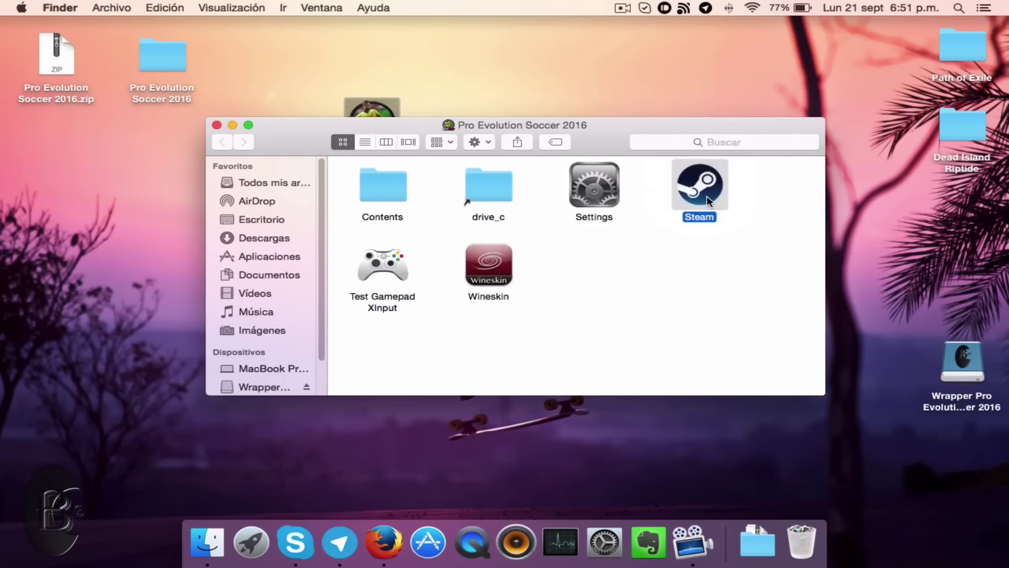
left_click(692, 277)
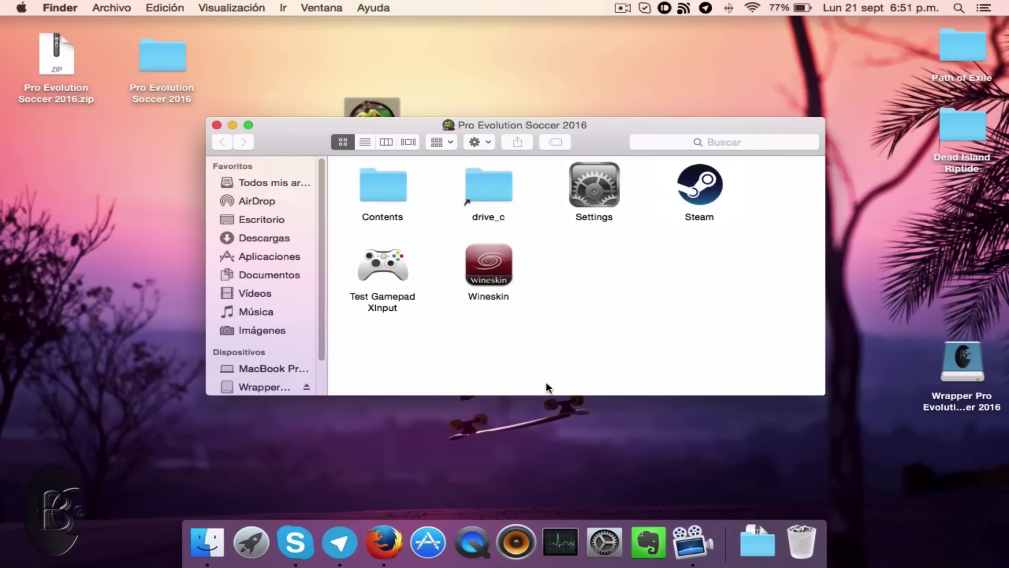
left_click(238, 537)
scroll(534, 354, "right", 5)
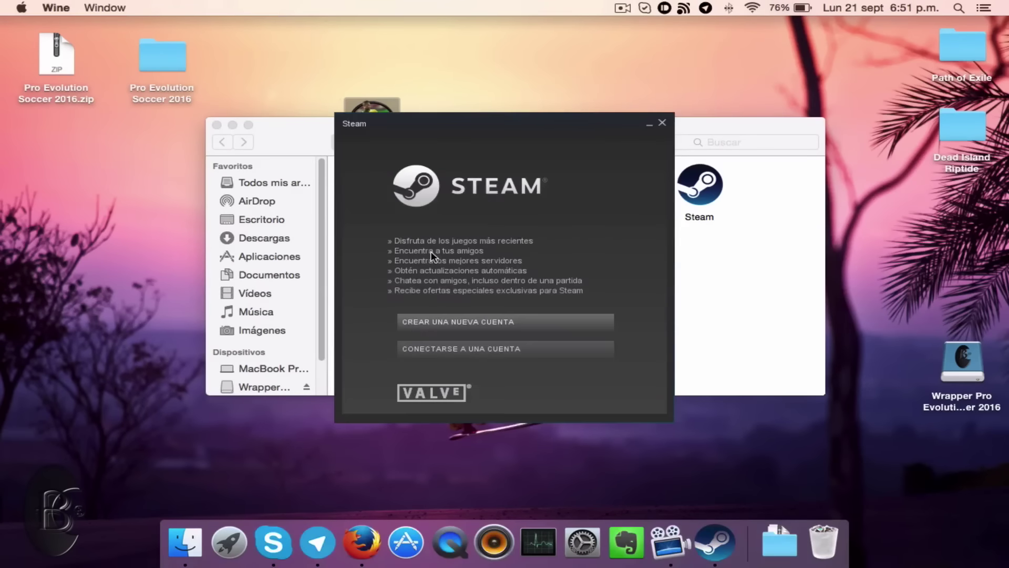
Set the Steam window aside to examine the wrapper's package contents, and bring it back to the middle of the desktop.
left_click_drag(485, 123, 789, 108)
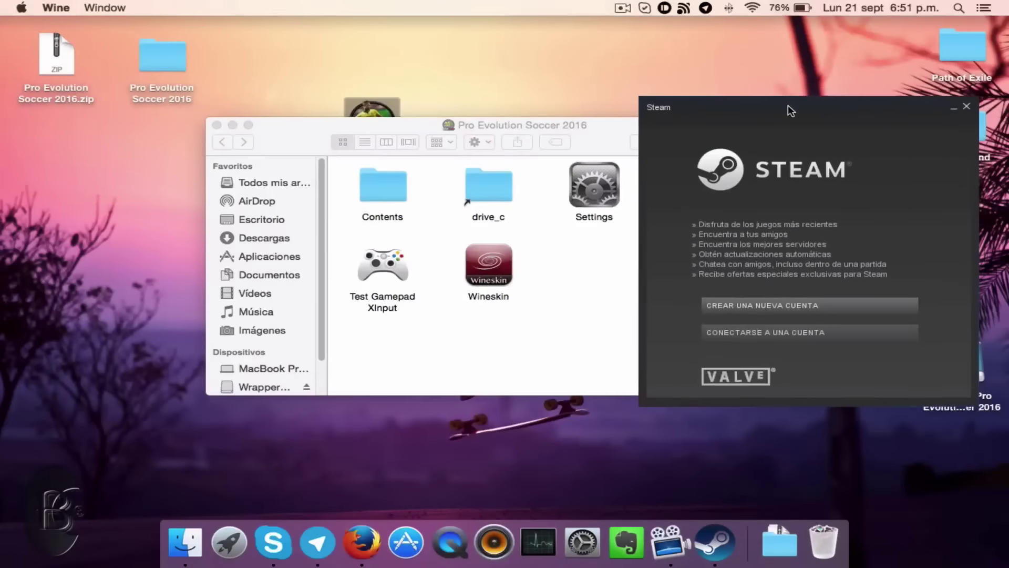
left_click_drag(585, 125, 519, 137)
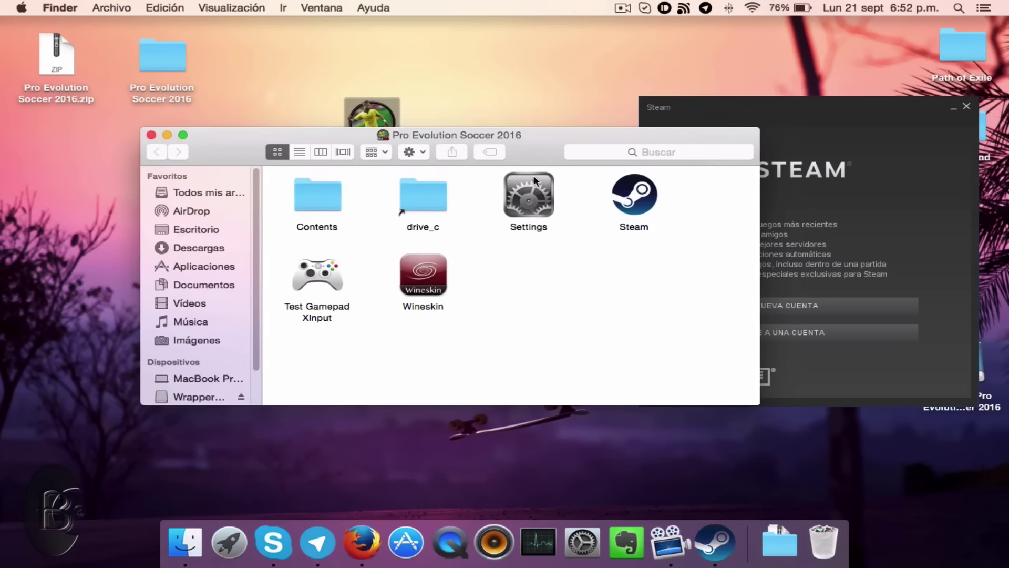
left_click(423, 285)
left_click(833, 165)
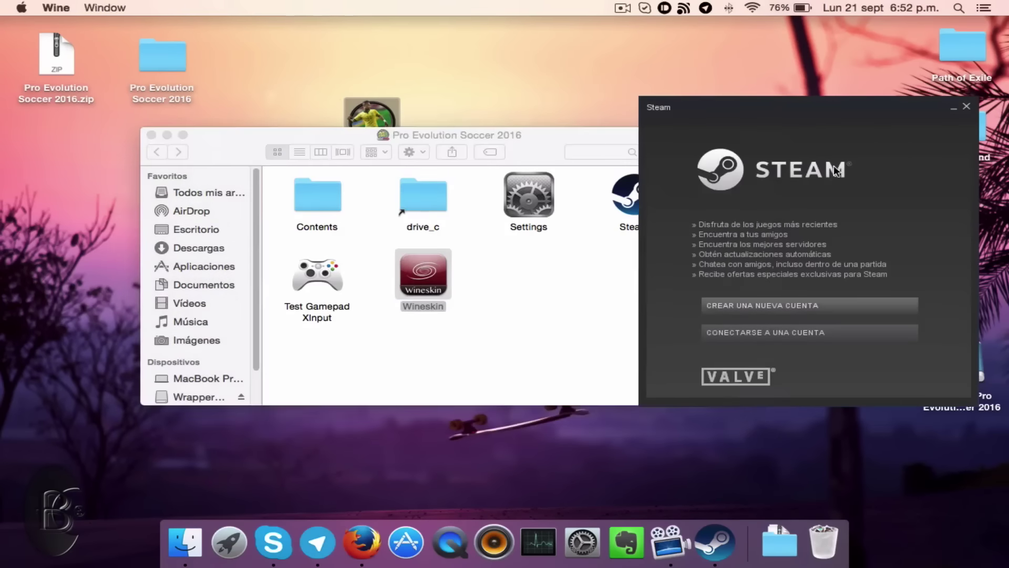
left_click_drag(811, 112, 485, 121)
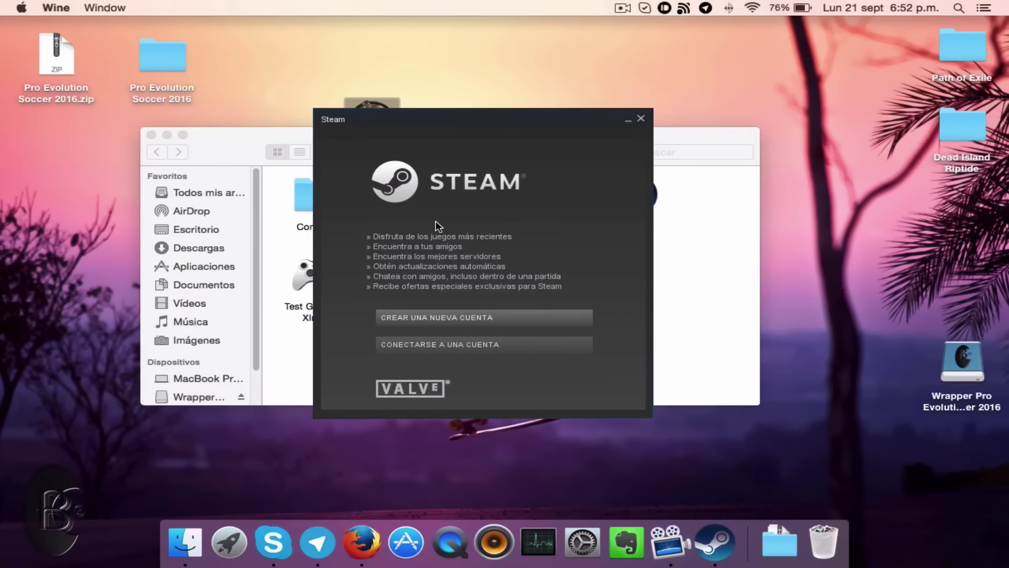
Sign in to the existing Steam account with its account name and password, keep the password remembered, and finish the Steam Guard authorization.
left_click(446, 346)
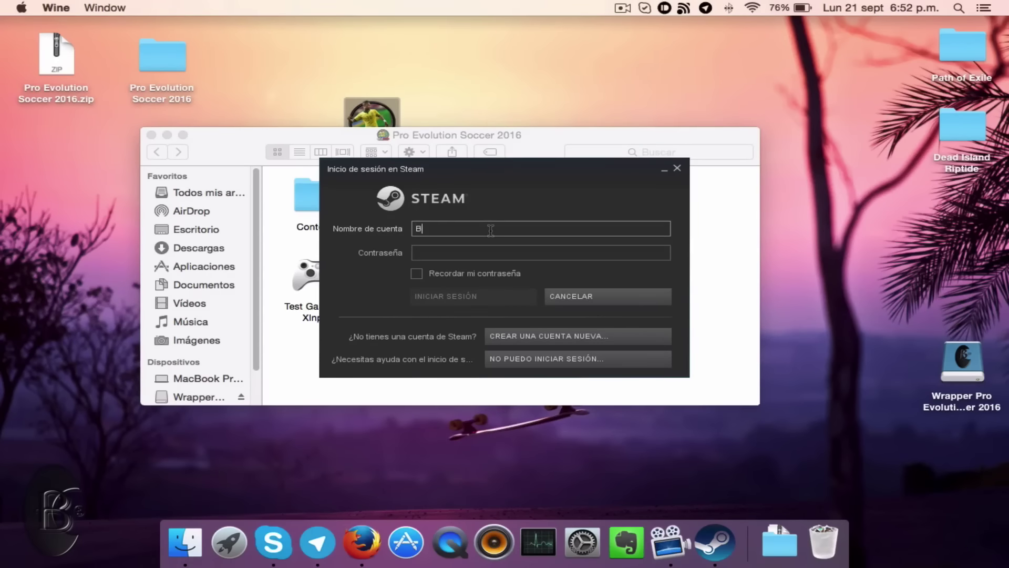
type("Benjul06")
key("Tab")
type("•••••••••••")
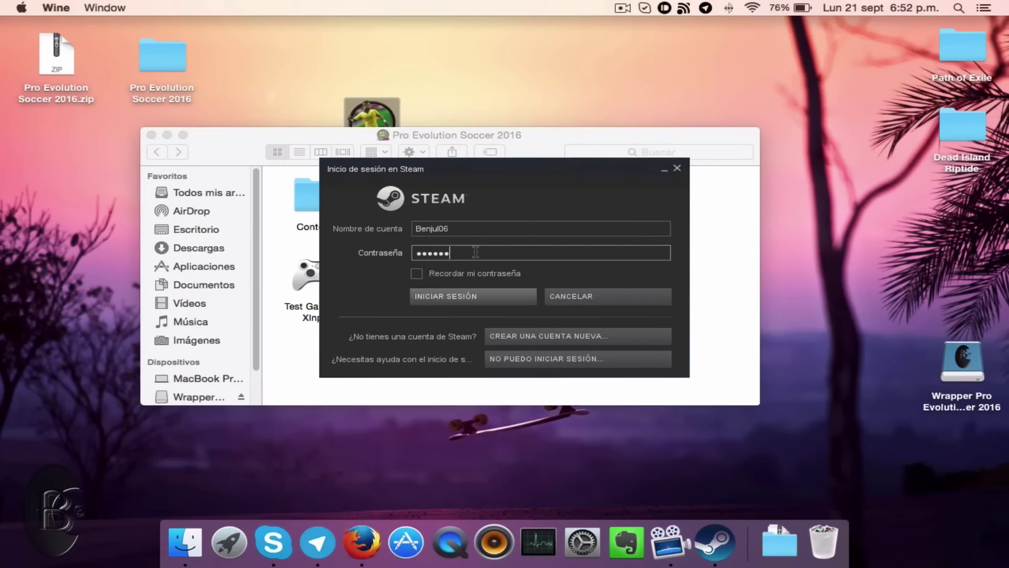
left_click(418, 275)
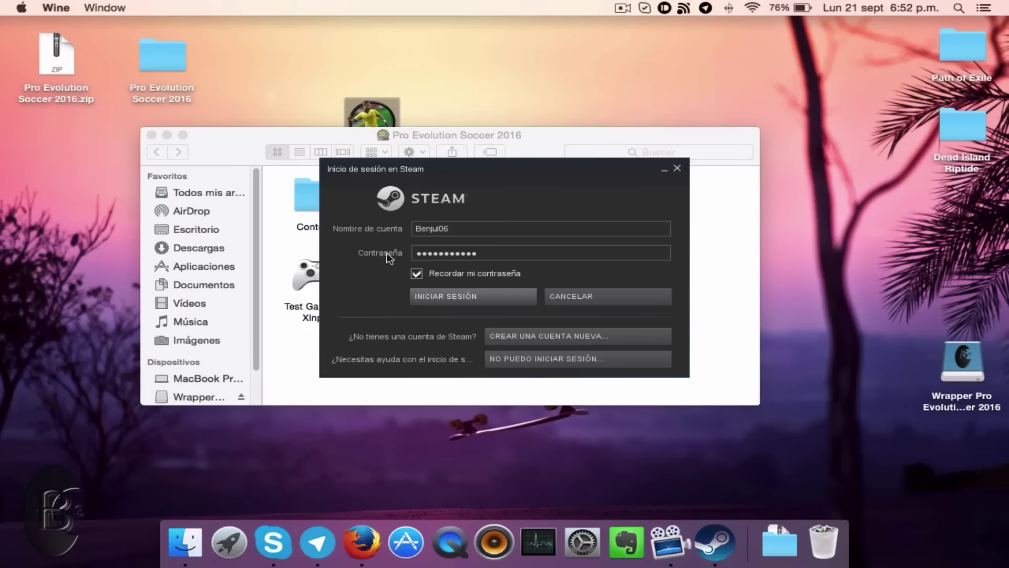
left_click(456, 298)
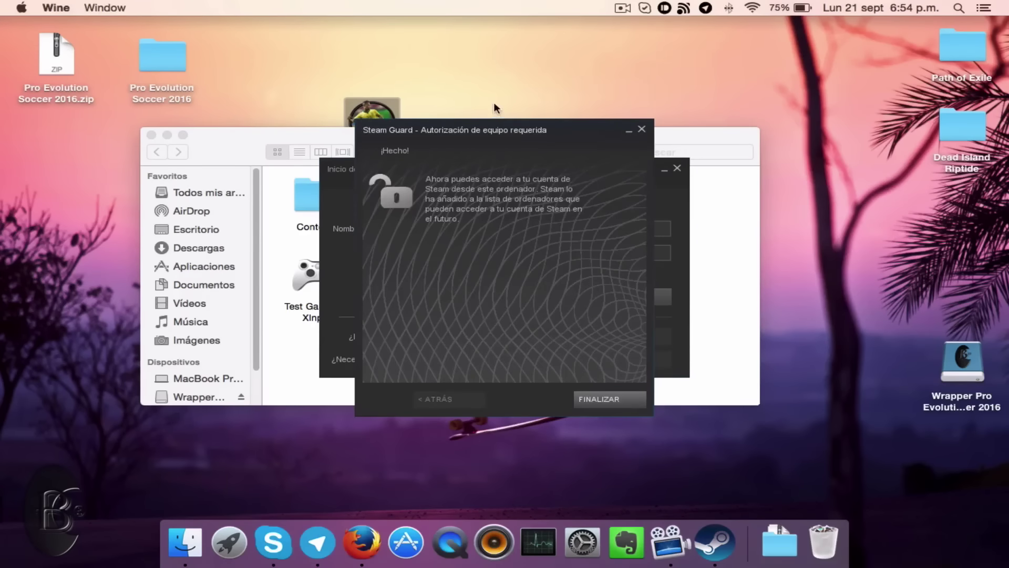
left_click(610, 399)
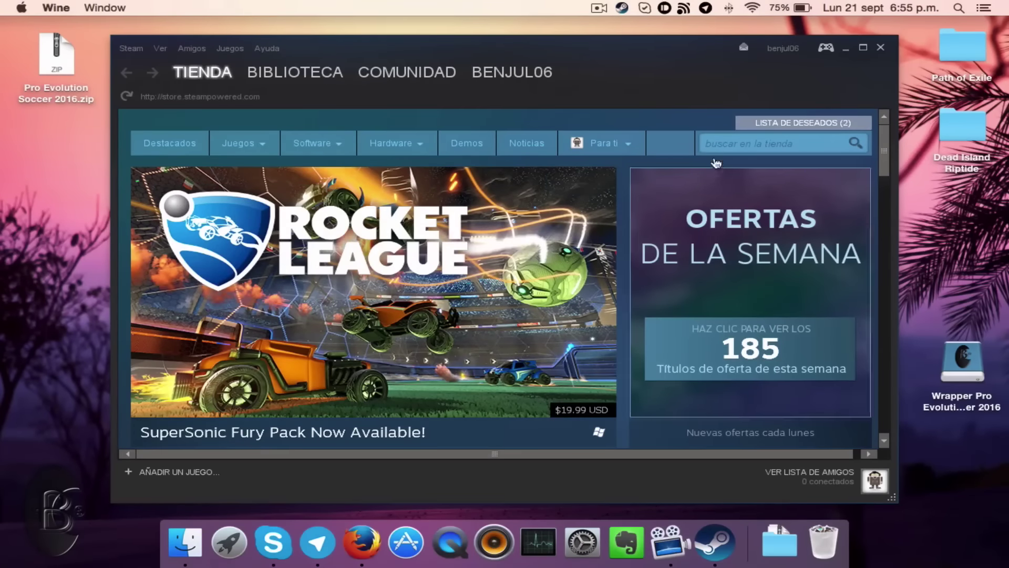
scroll(665, 123, "down", 1)
scroll(624, 189, "up", 1)
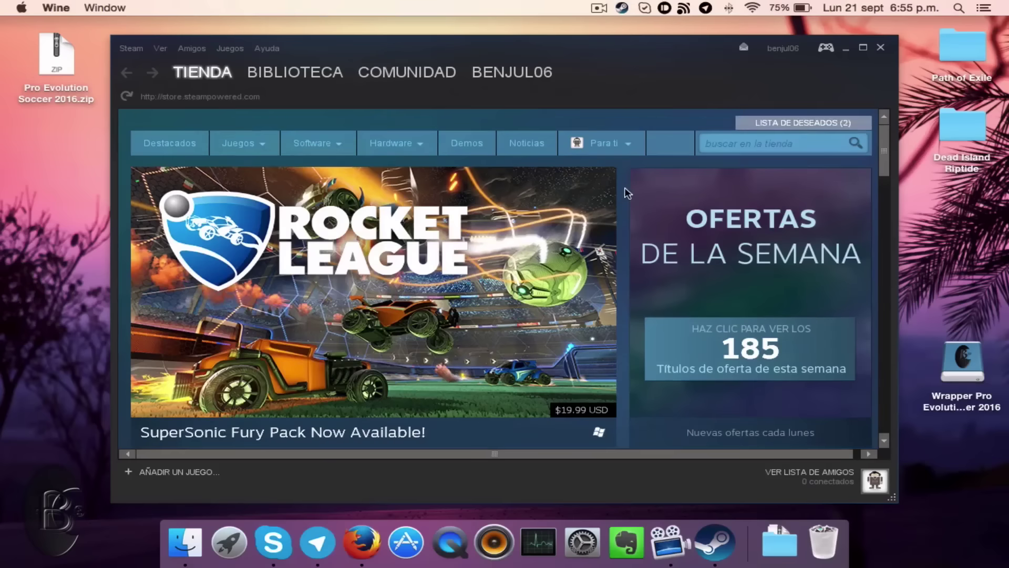
Look through the games in the Steam library, view Amnesia: The Dark Descent, and return to the store.
left_click(274, 65)
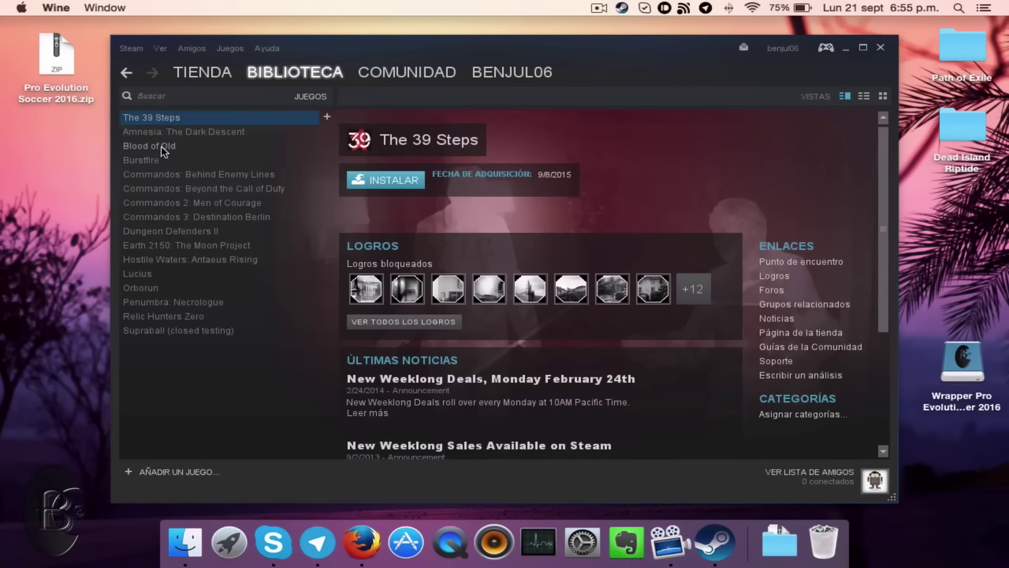
left_click(236, 133)
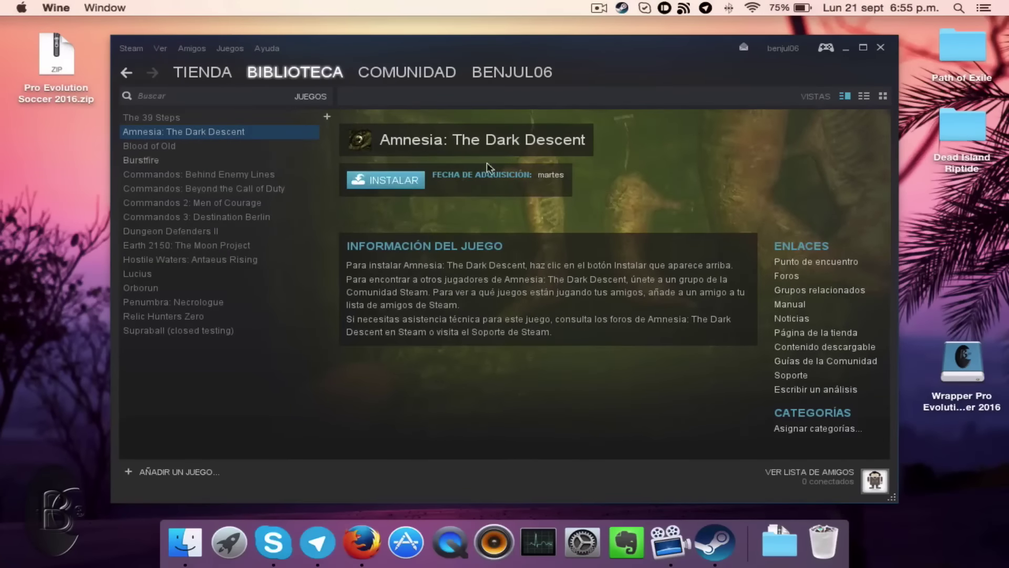
left_click(193, 78)
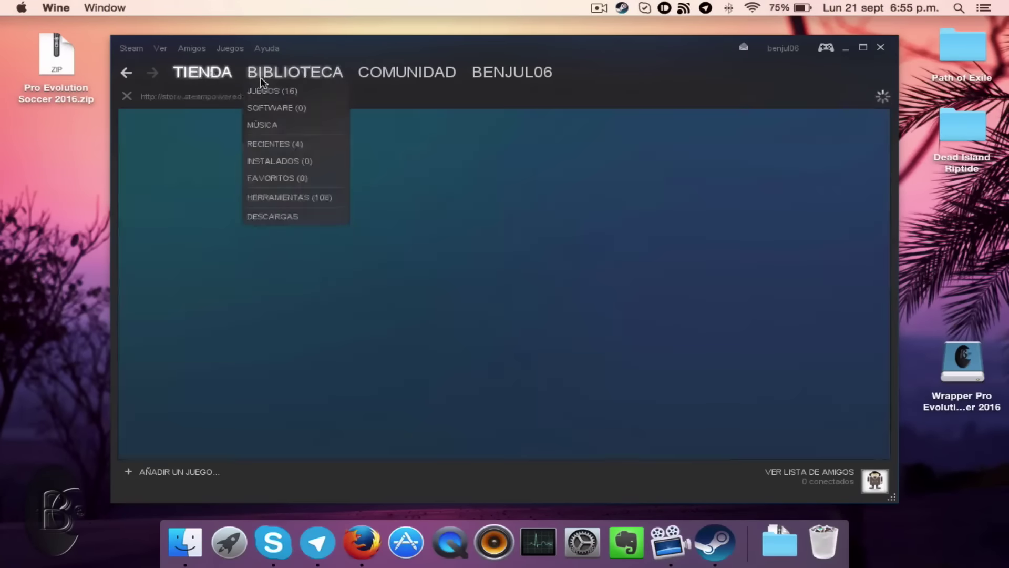
Search the store for "pro evolution soccer 2016" and open the Pro Evolution Soccer 2016 product page.
mouse_move(210, 76)
left_click(747, 142)
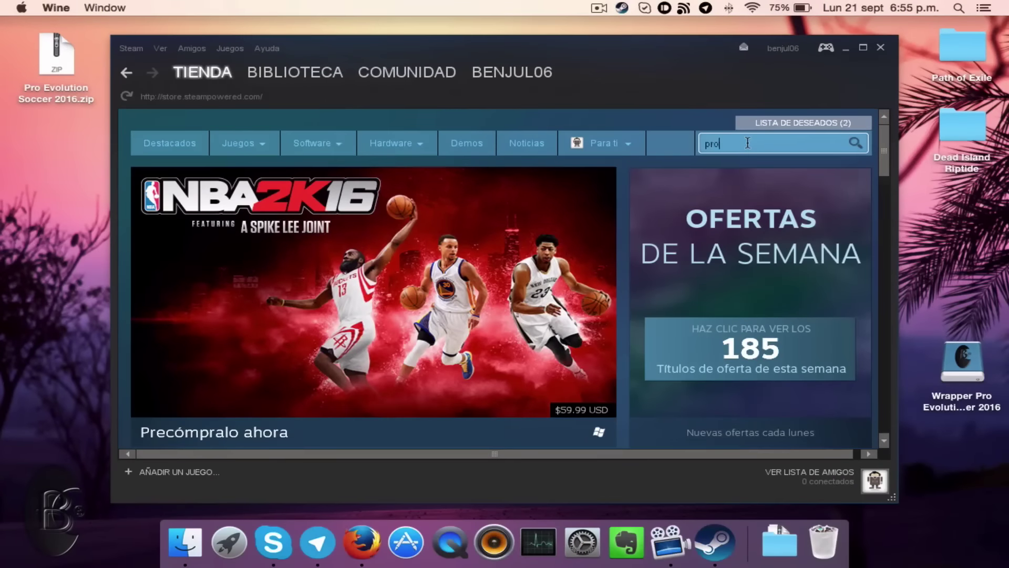
type("pro evolution soccer 2016")
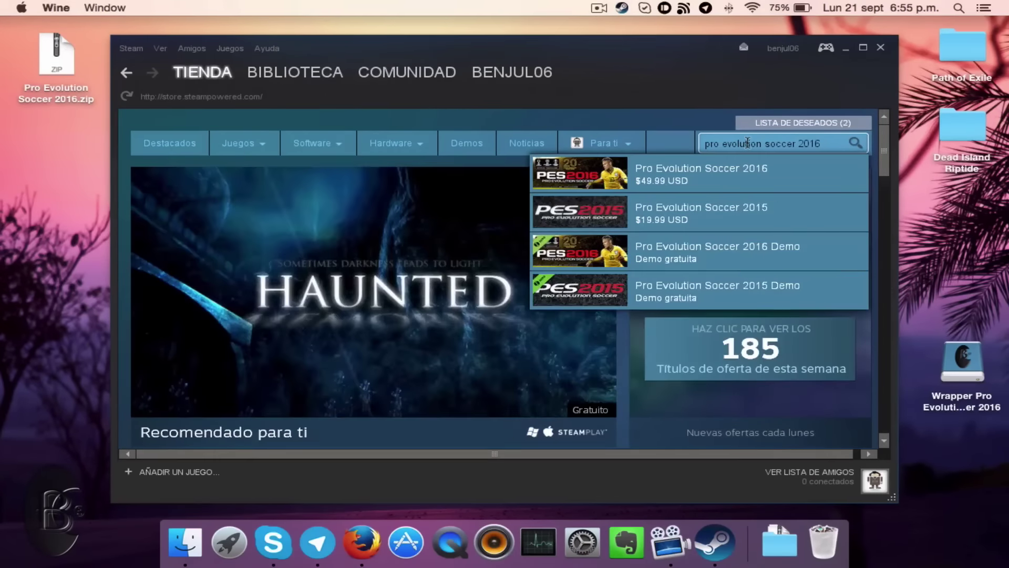
key("Return")
scroll(525, 262, "down", 1)
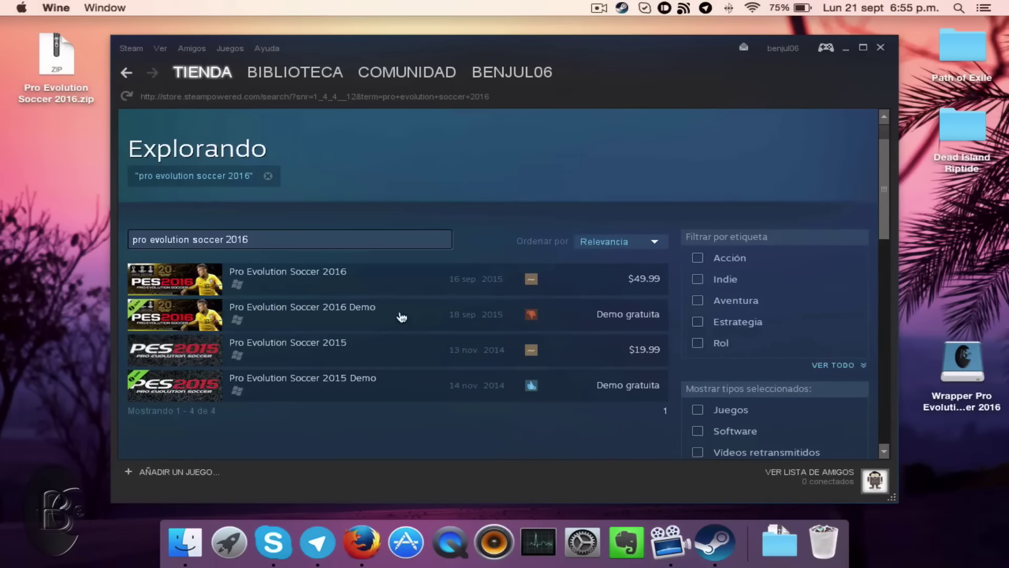
left_click(369, 292)
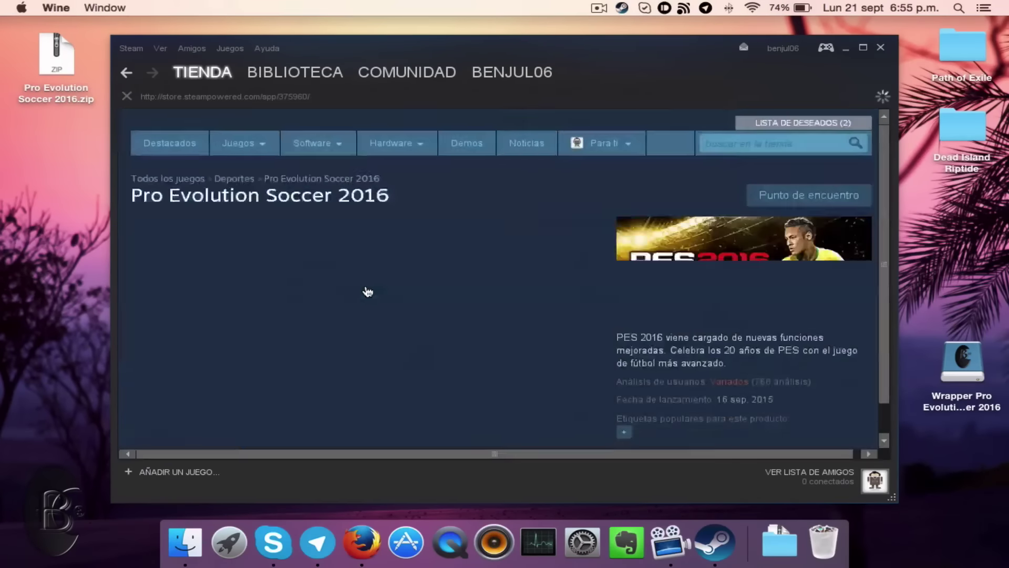
Download and install the Pro Evolution Soccer 2016 Demo to C:\Program Files\Steam without Start menu or desktop shortcuts.
scroll(609, 325, "down", 10)
scroll(610, 321, "up", 3)
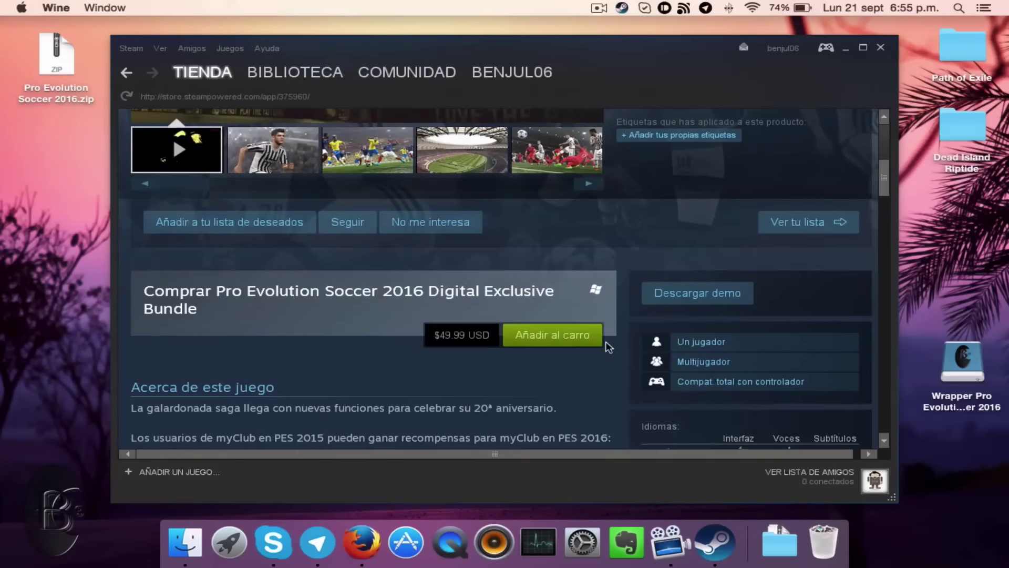
scroll(727, 152, "down", 4)
scroll(716, 217, "up", 2)
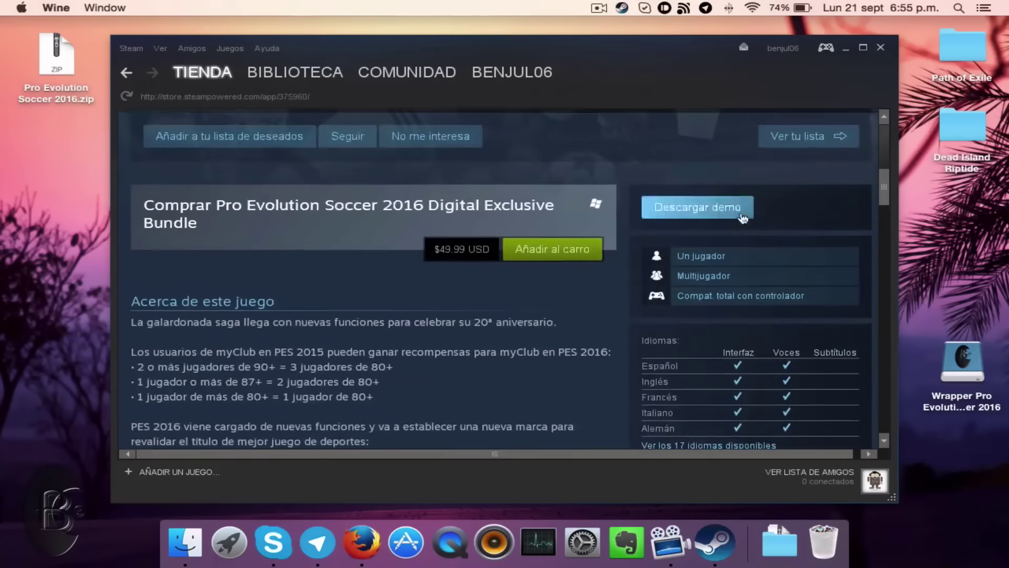
left_click(699, 213)
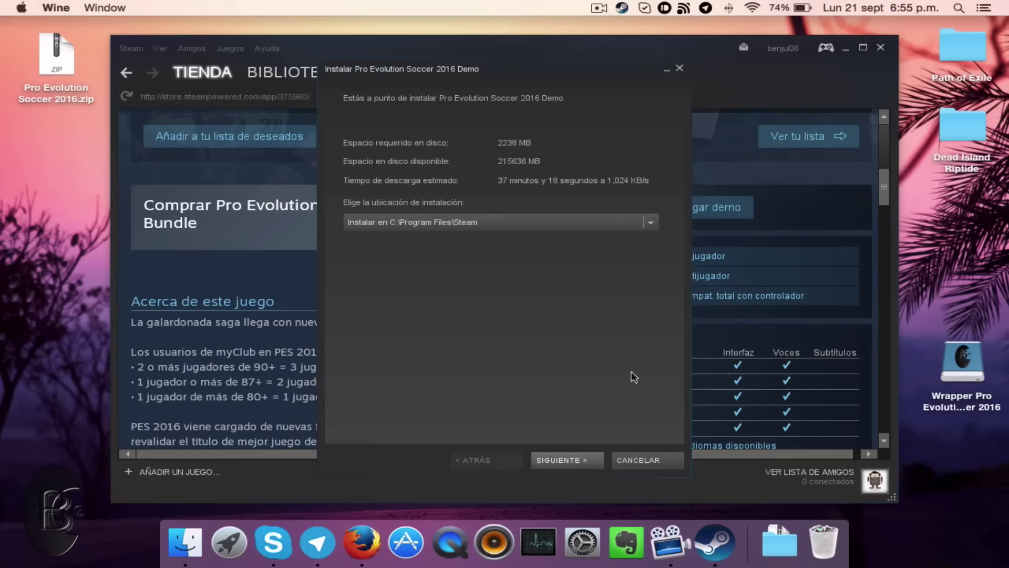
left_click(566, 465)
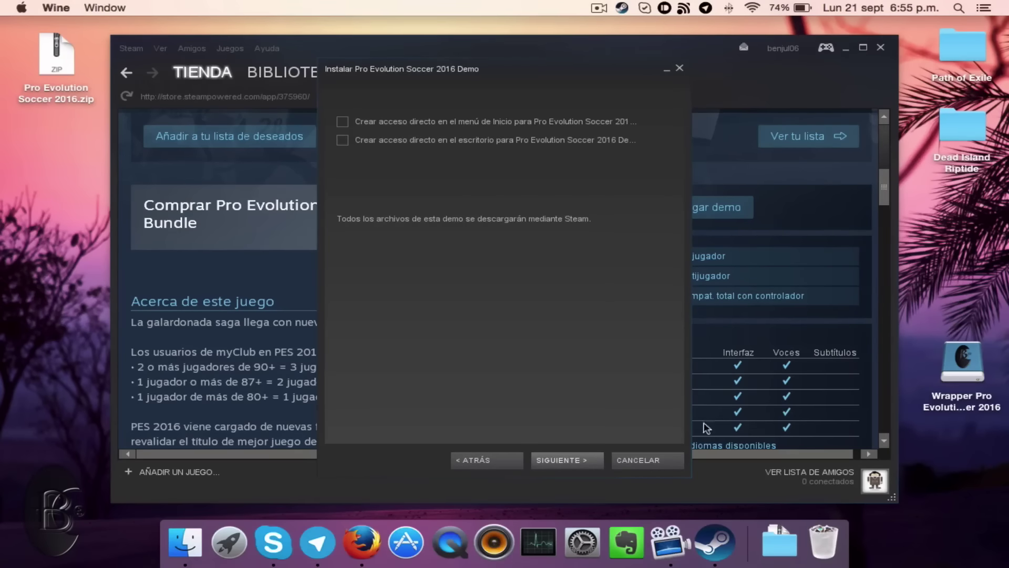
left_click(579, 462)
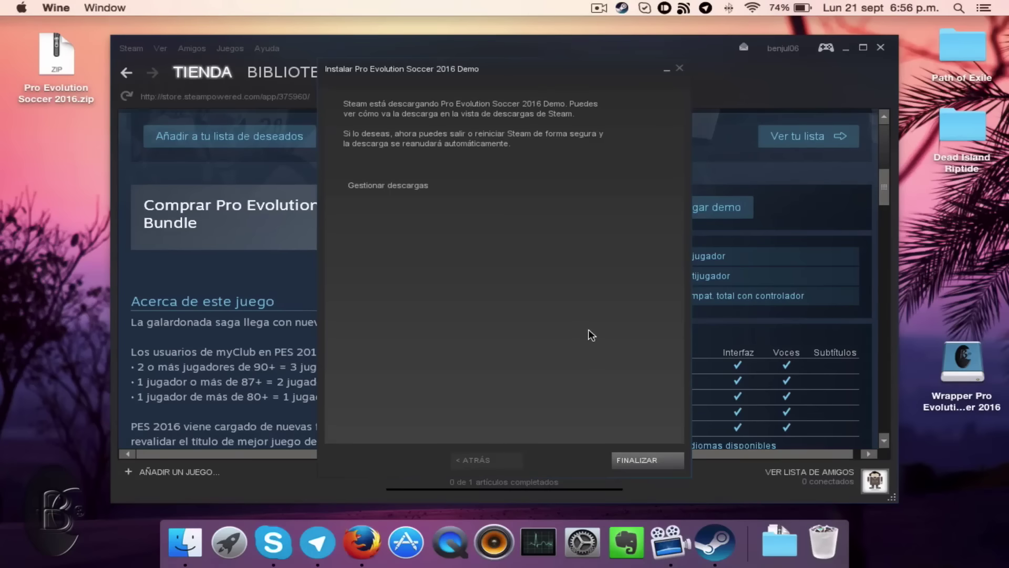
left_click(650, 458)
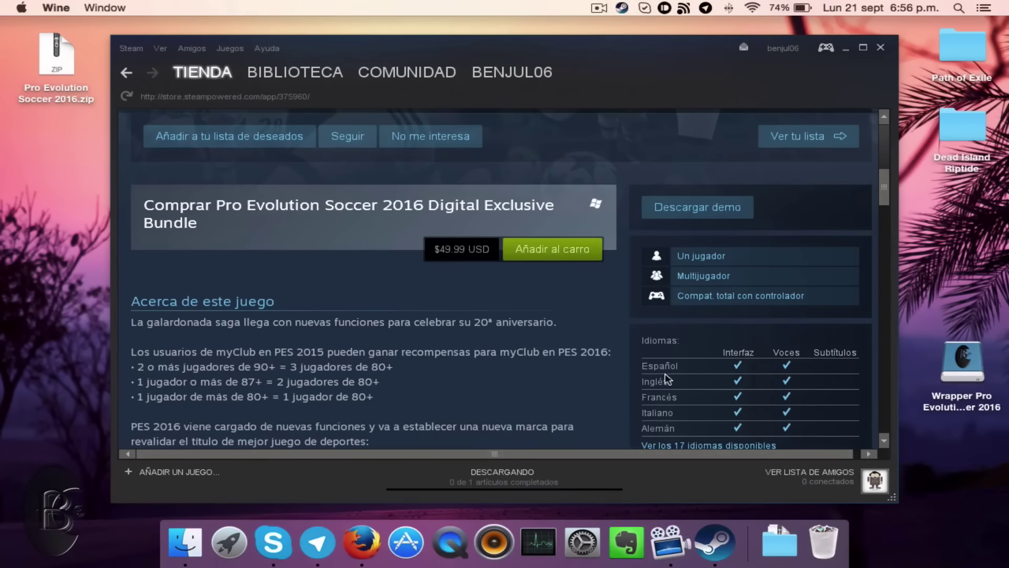
Show the downloads view of the library to check the demo's download progress.
scroll(642, 376, "down", 2)
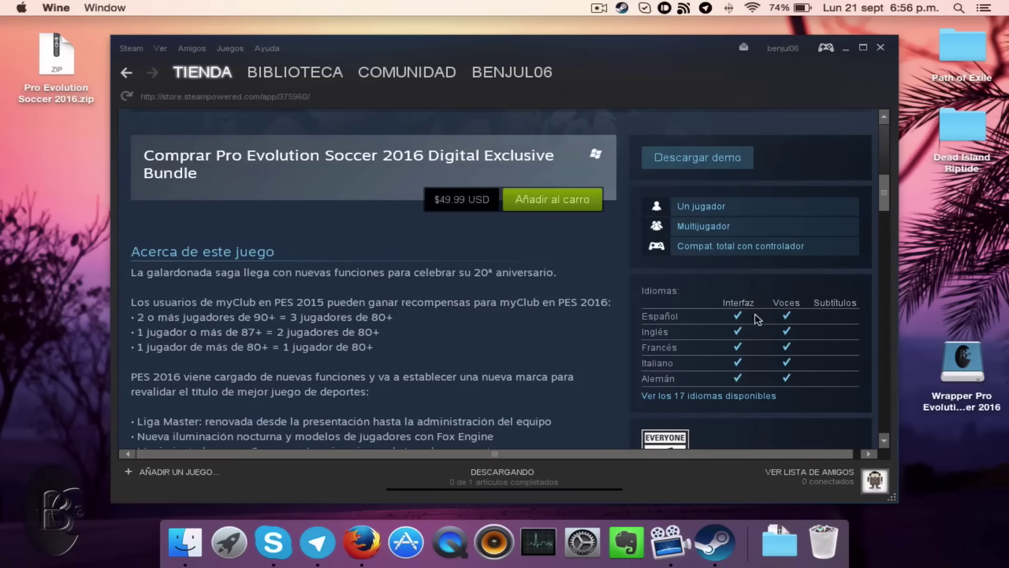
scroll(603, 340, "up", 6)
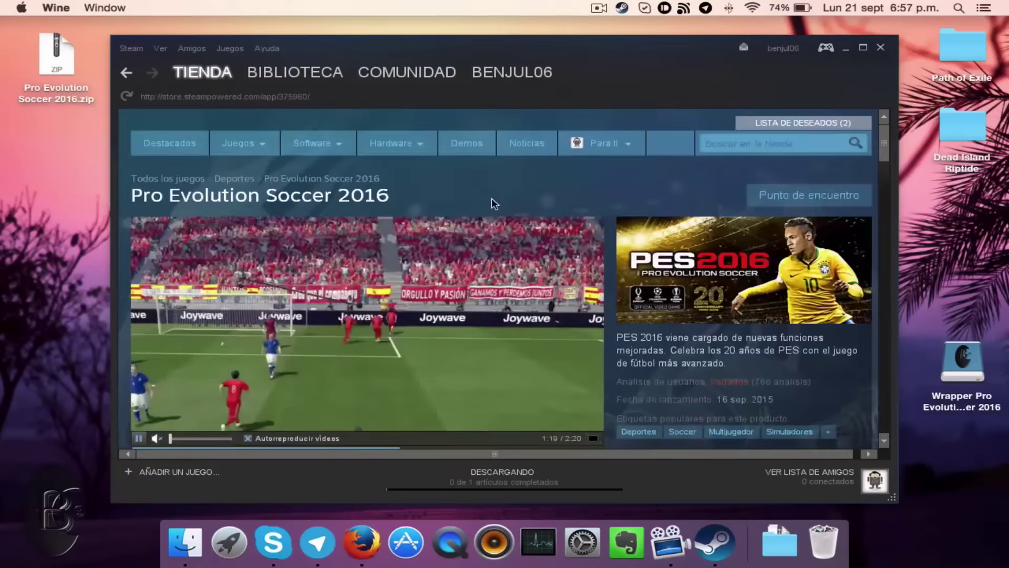
mouse_move(294, 74)
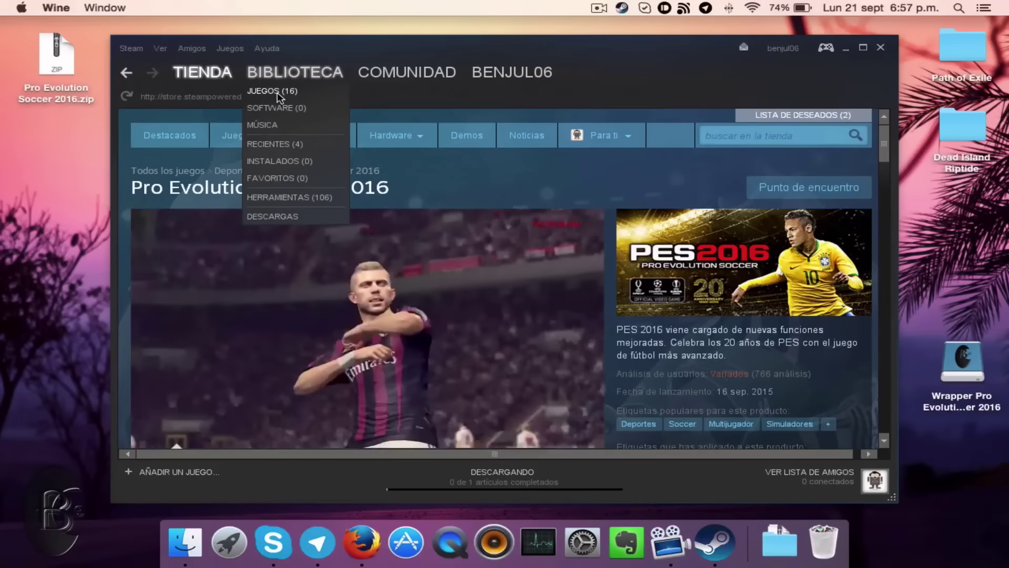
left_click(288, 217)
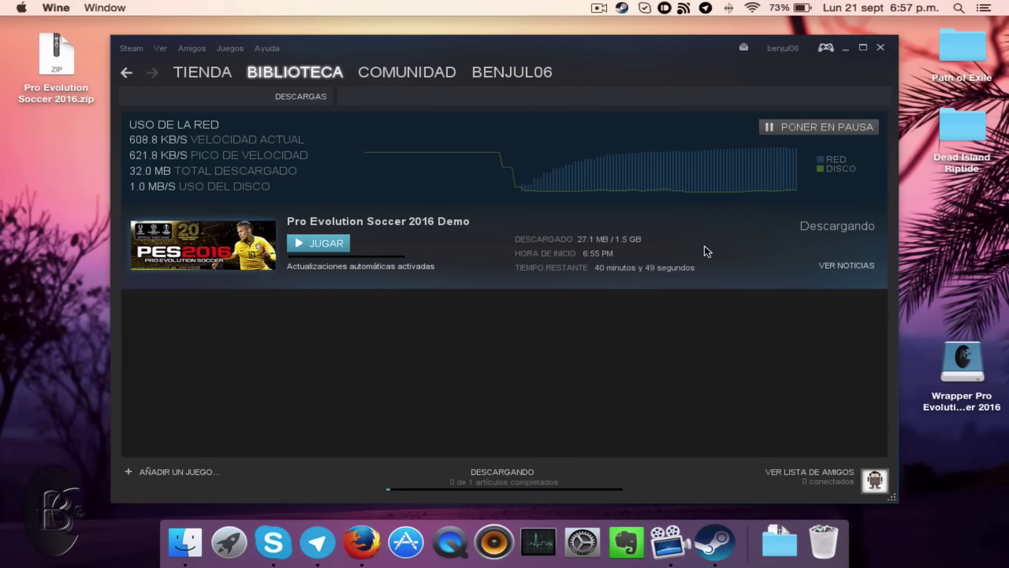
Try to restore an earlier game backup, browsing the drives and folders for its location, and cancel the restore.
mouse_move(219, 80)
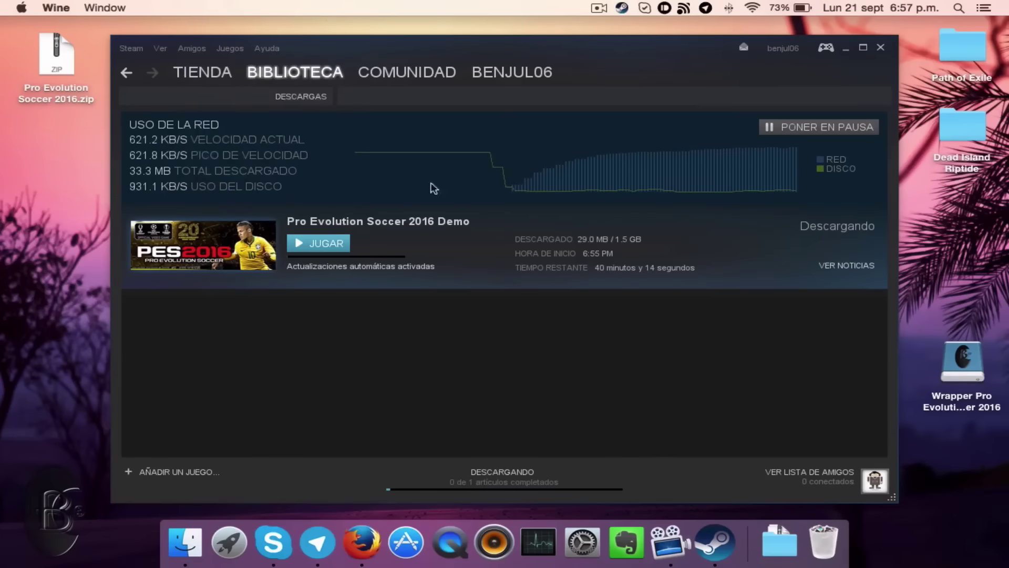
left_click(134, 50)
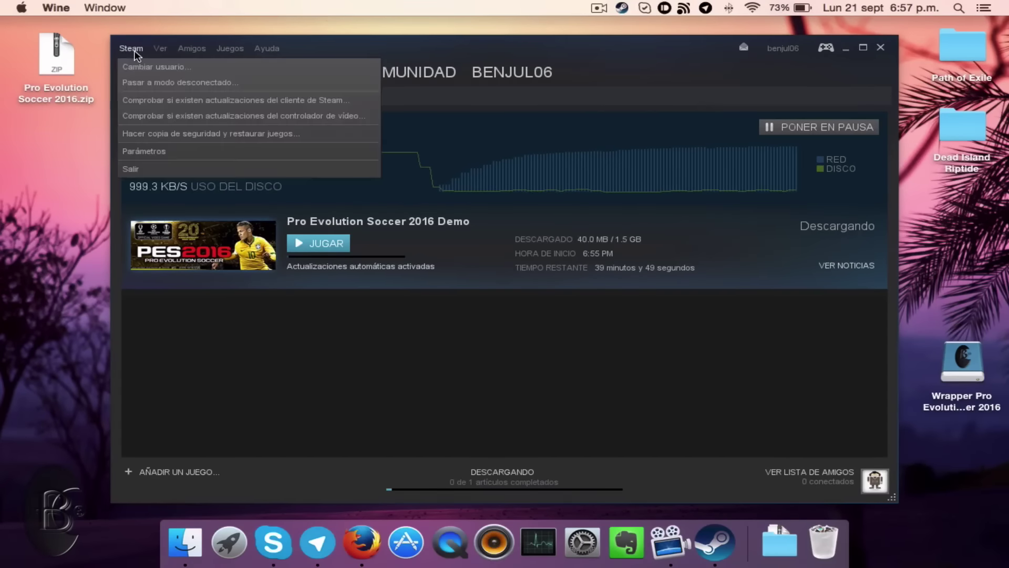
left_click(167, 135)
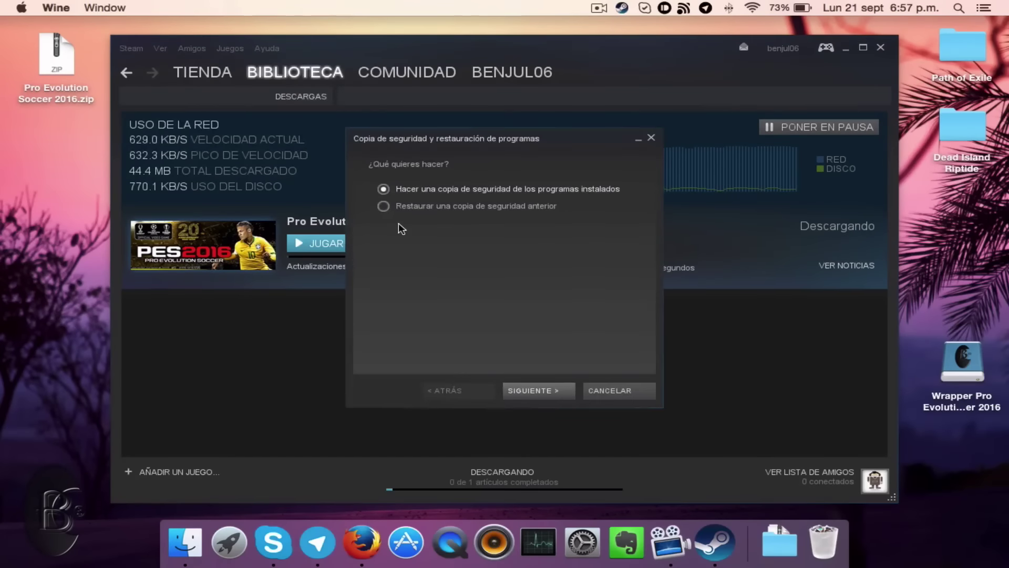
left_click(384, 207)
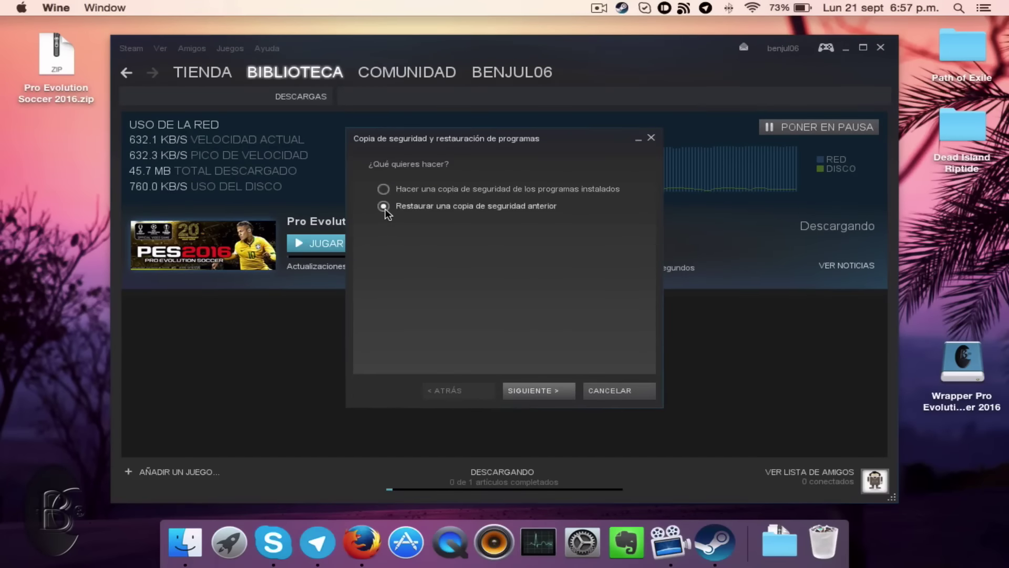
left_click(541, 388)
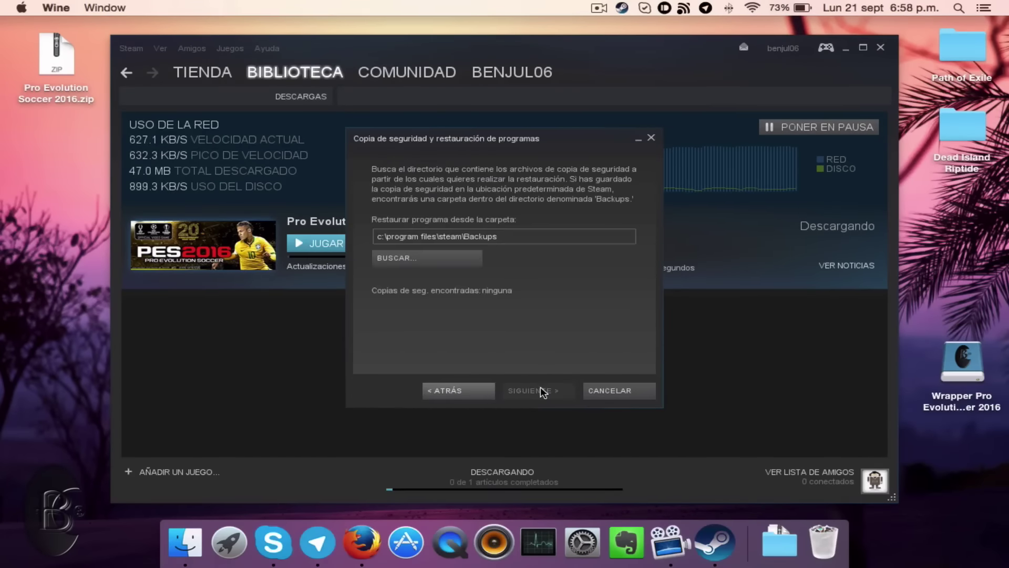
left_click(459, 258)
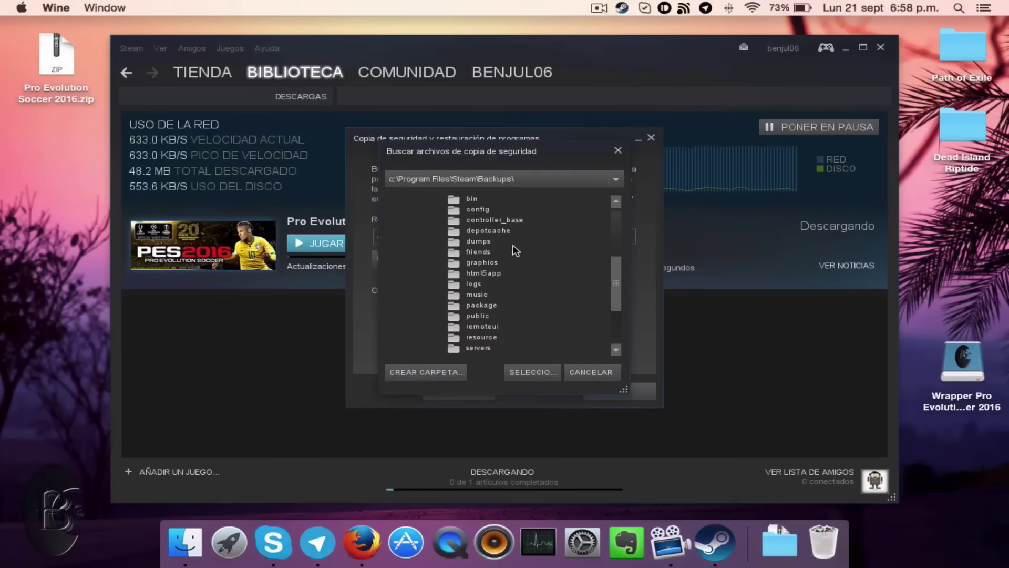
left_click(528, 182)
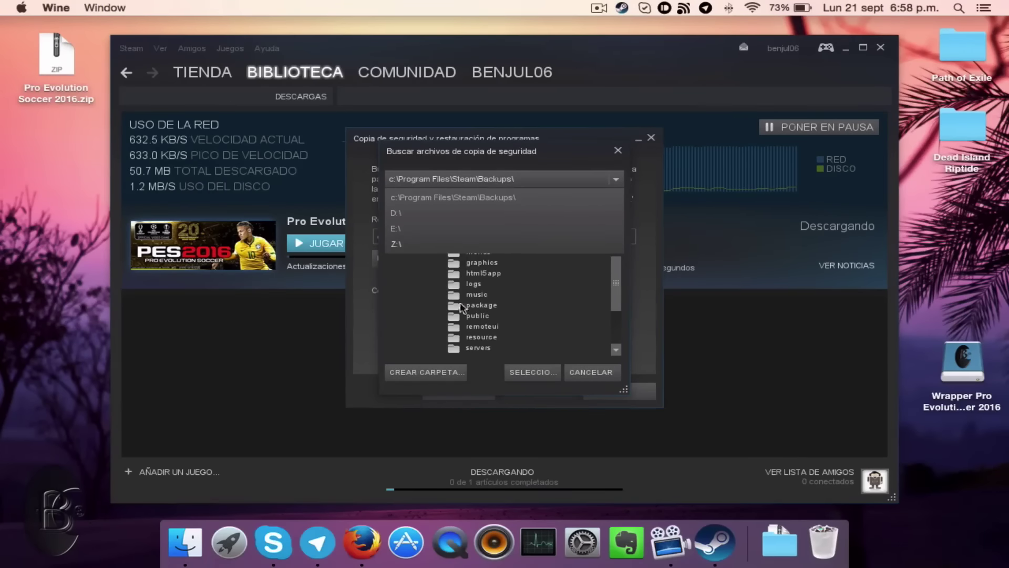
left_click(418, 294)
left_click(418, 294)
scroll(479, 263, "up", 5)
scroll(478, 263, "down", 5)
left_click(601, 372)
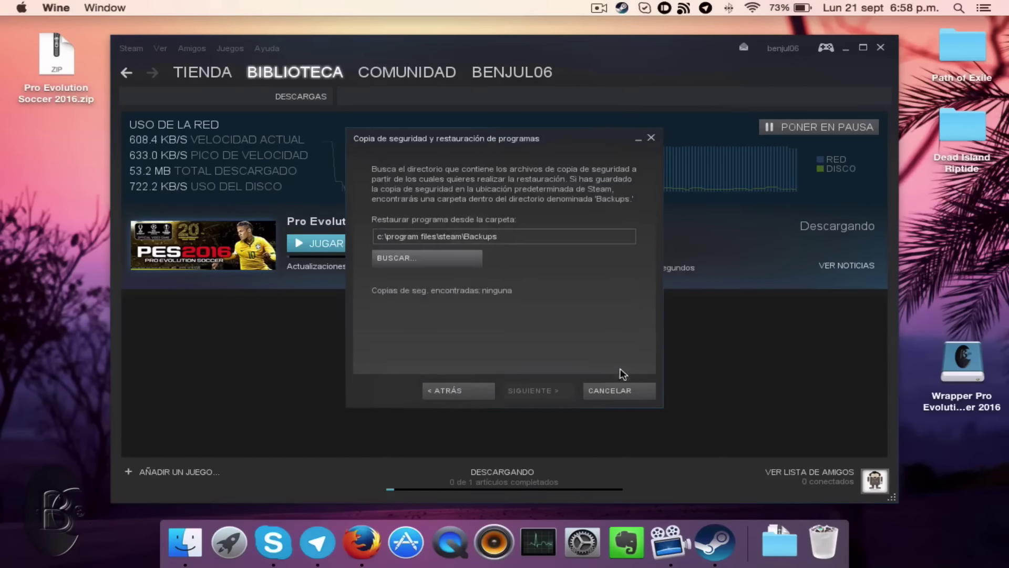
left_click(621, 396)
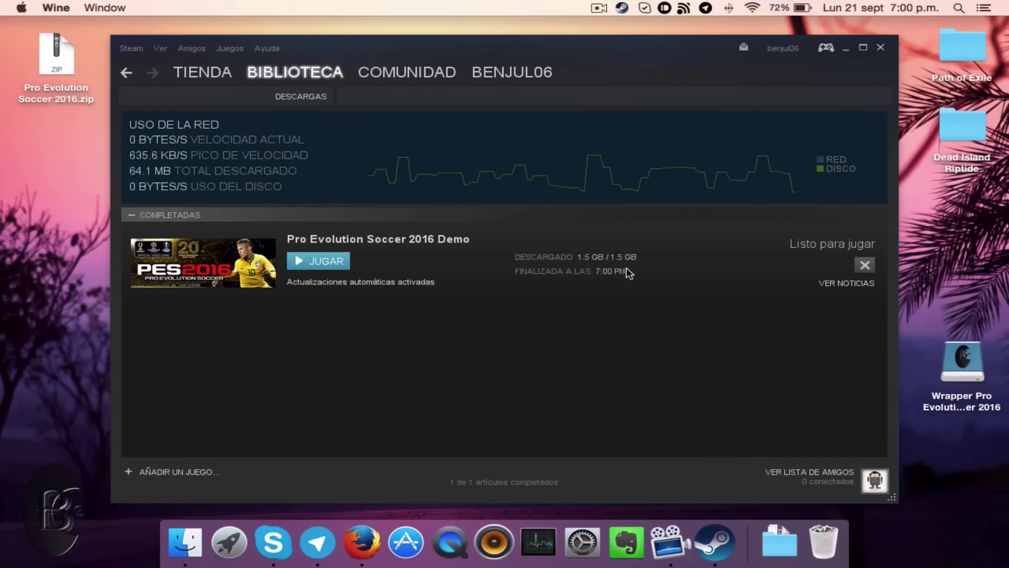
Clear the completed demo from the downloads list and turn off the in-game Steam overlay in the settings.
left_click(866, 267)
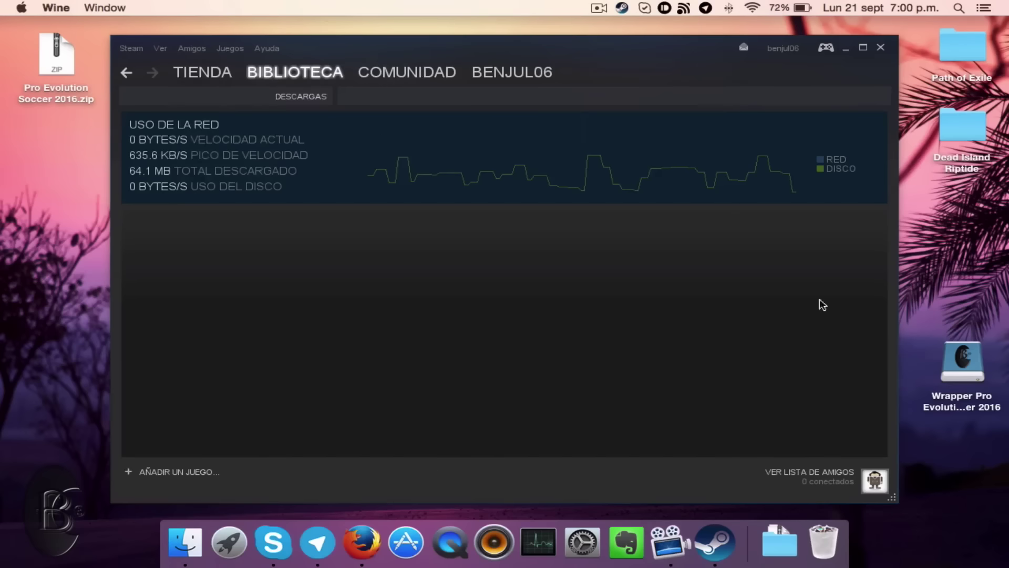
left_click(133, 50)
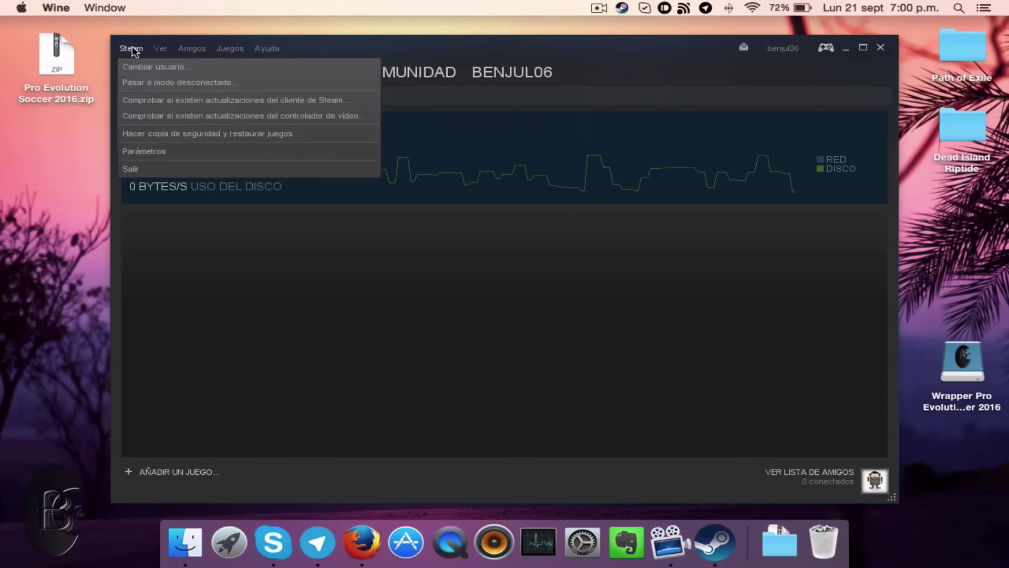
left_click(158, 156)
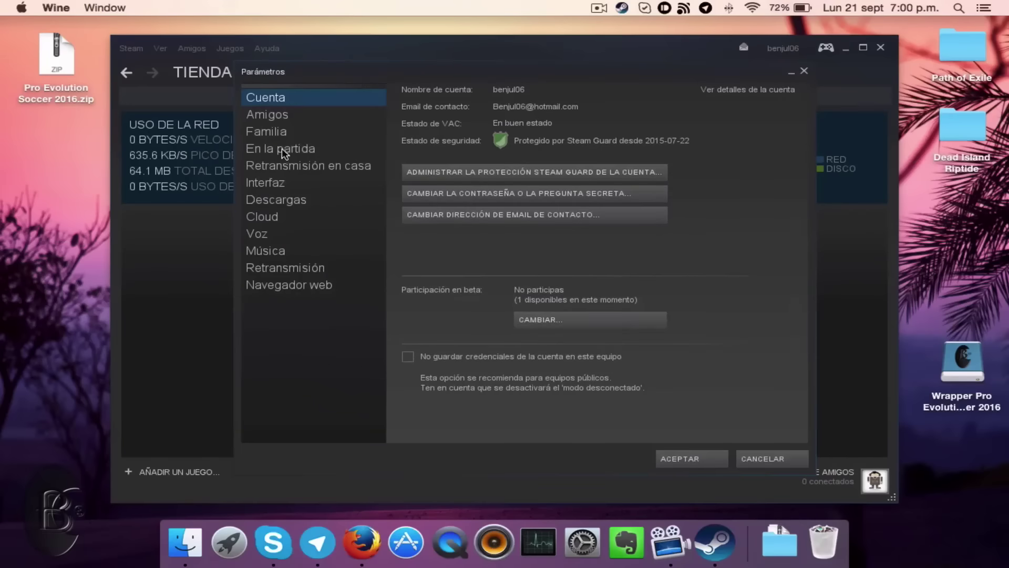
left_click(280, 151)
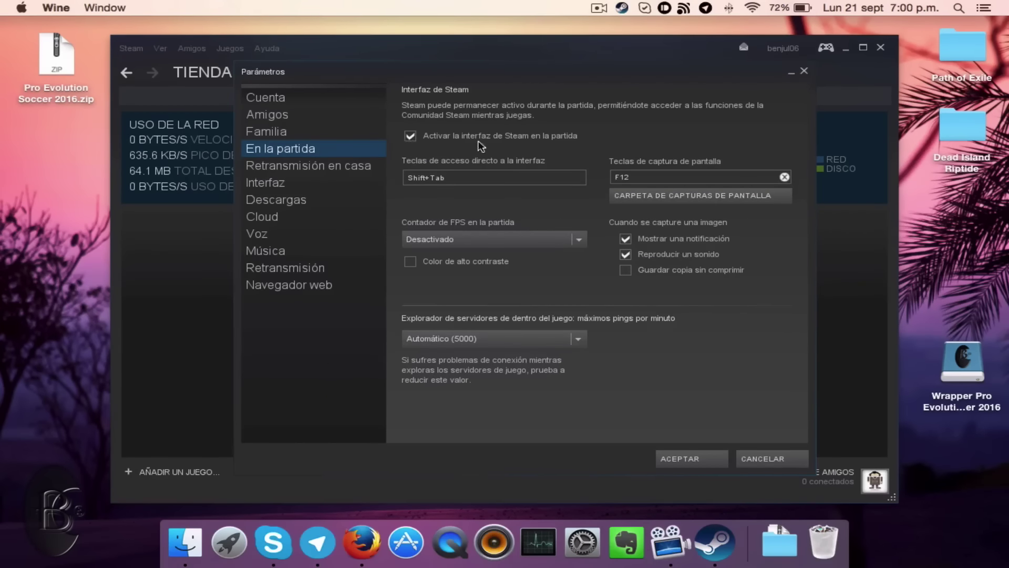
left_click(409, 138)
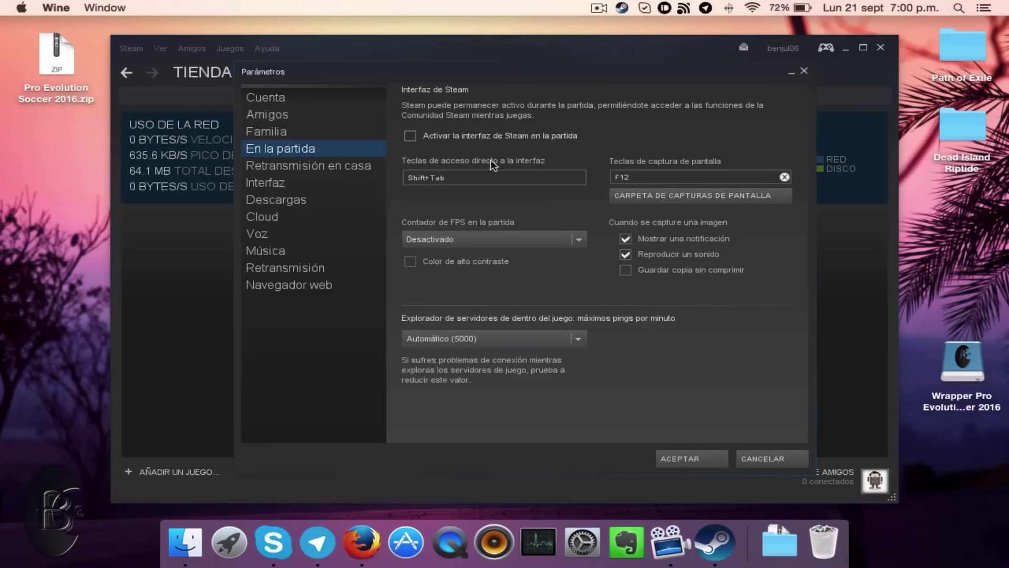
left_click(700, 460)
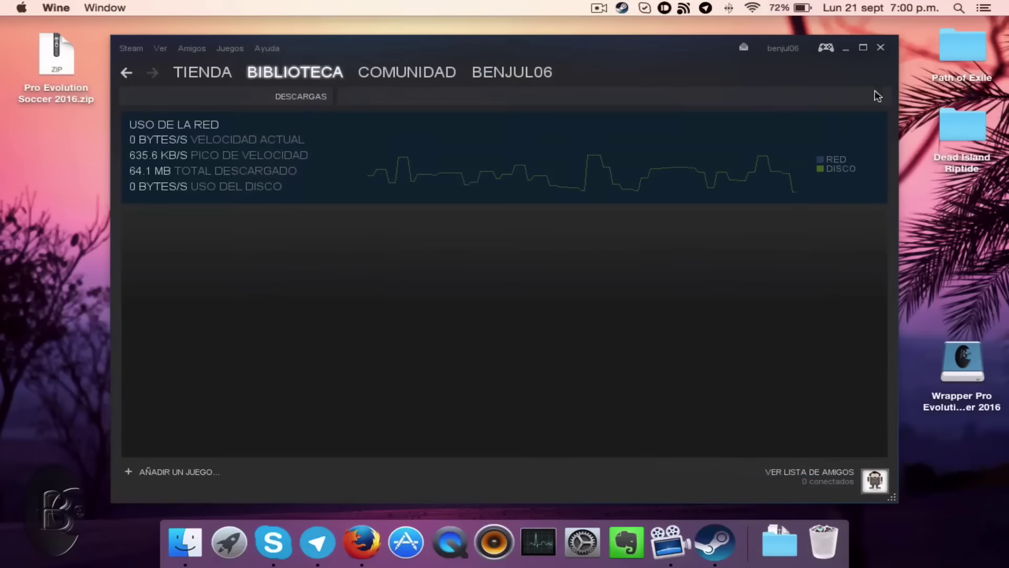
Show the game library filtered to the installed games.
left_click(294, 74)
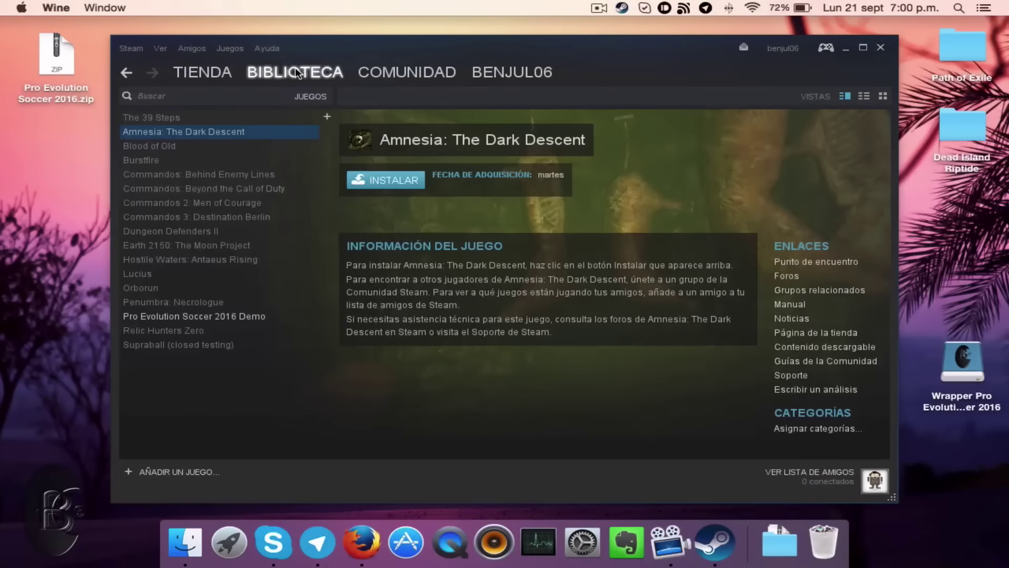
mouse_move(293, 77)
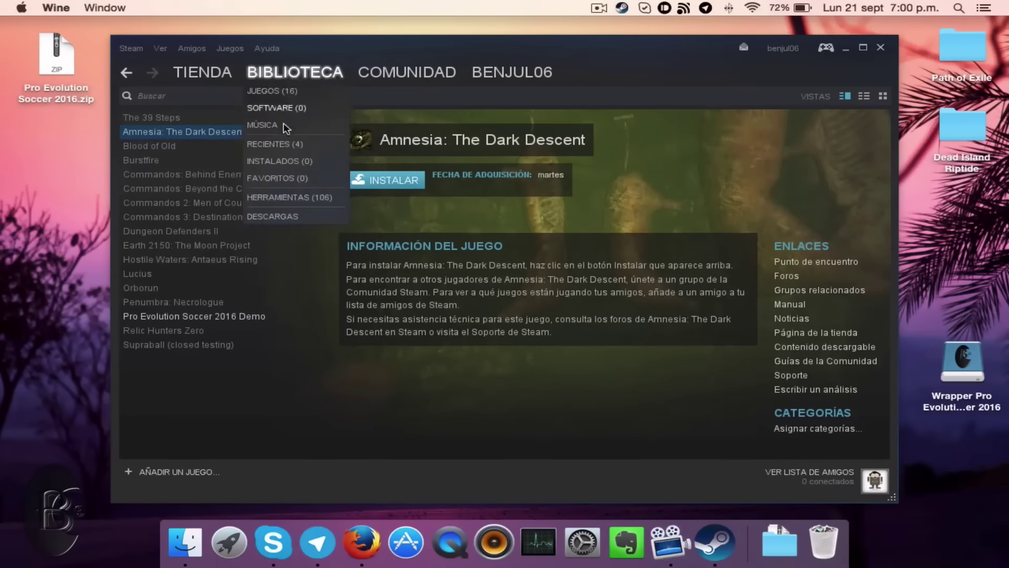
left_click(283, 165)
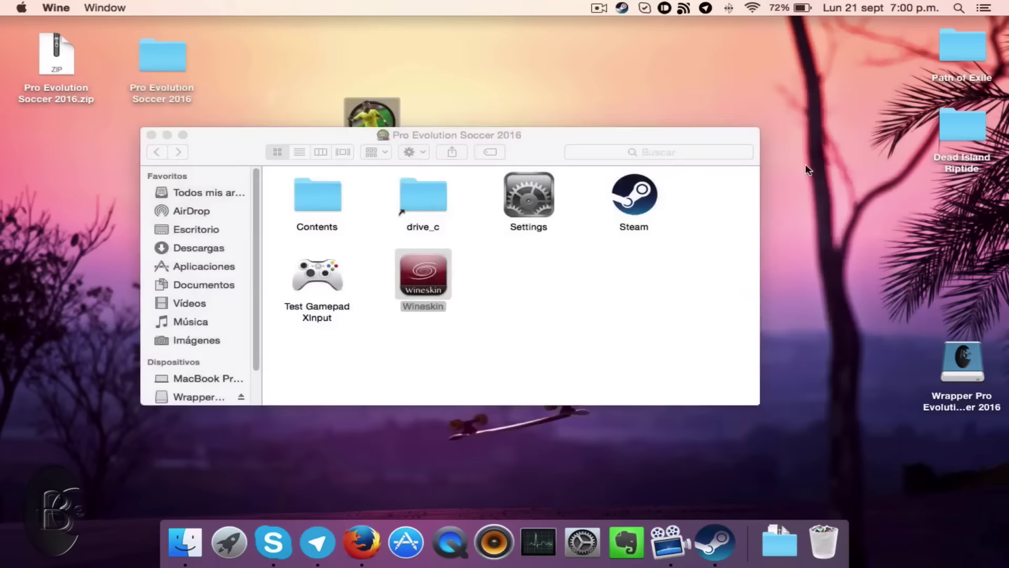
Open the package contents of the Pro Evolution Soccer 2016 wrapper and bring up the advanced tools of its Wineskin utility.
left_click_drag(459, 129, 426, 132)
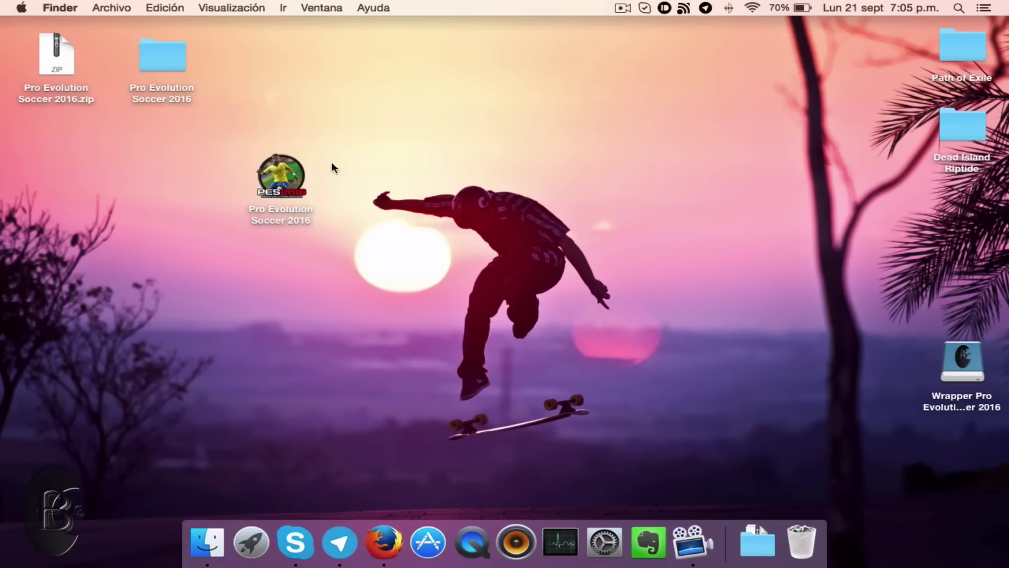
left_click(285, 175)
right_click(286, 176)
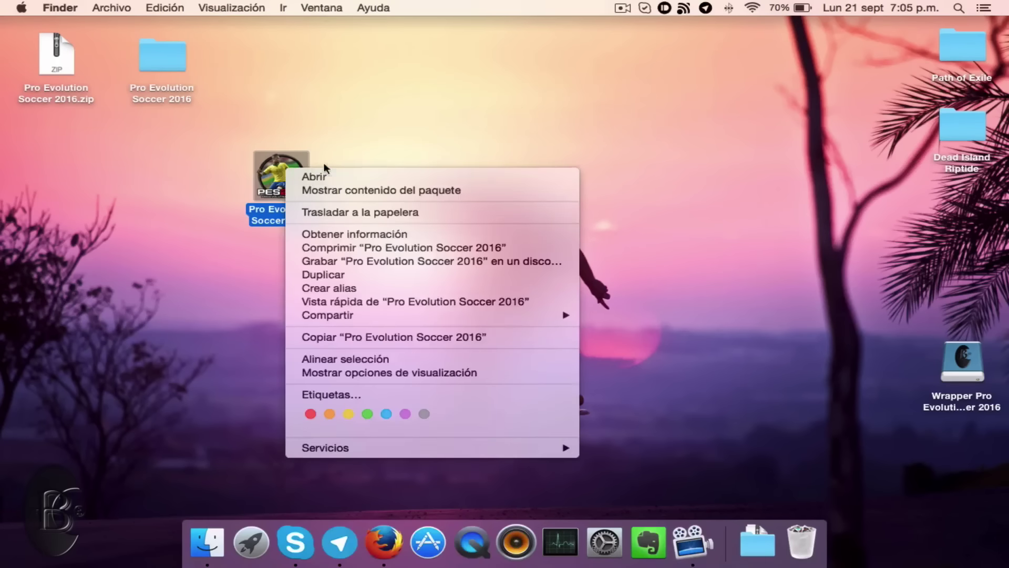
left_click(336, 193)
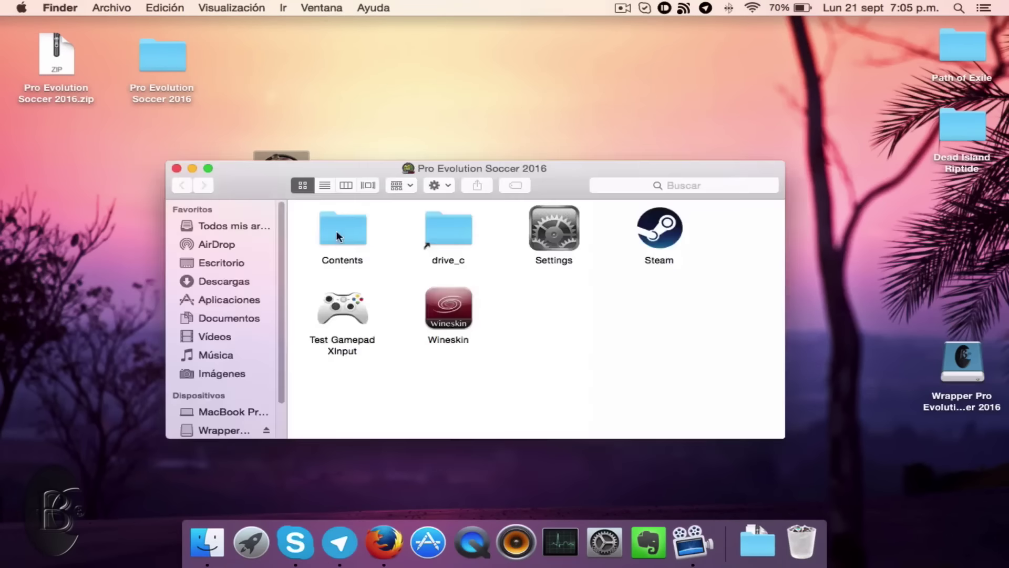
double_click(444, 315)
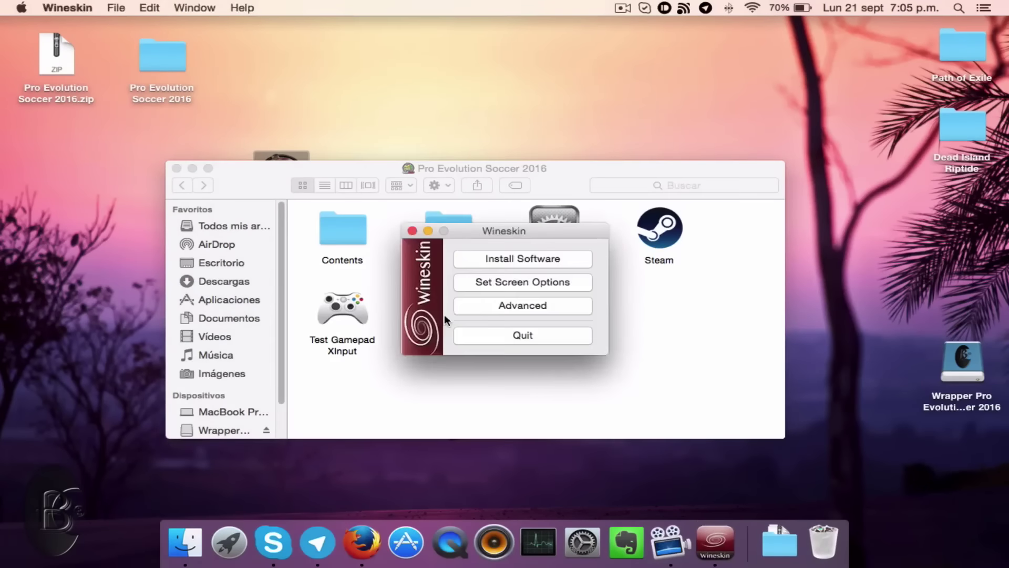
left_click(514, 305)
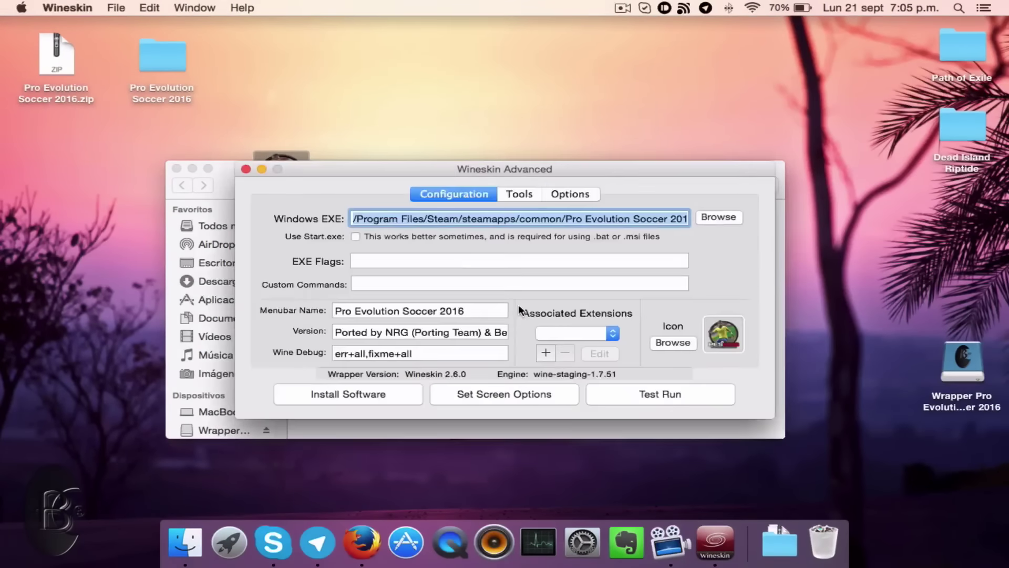
left_click(518, 194)
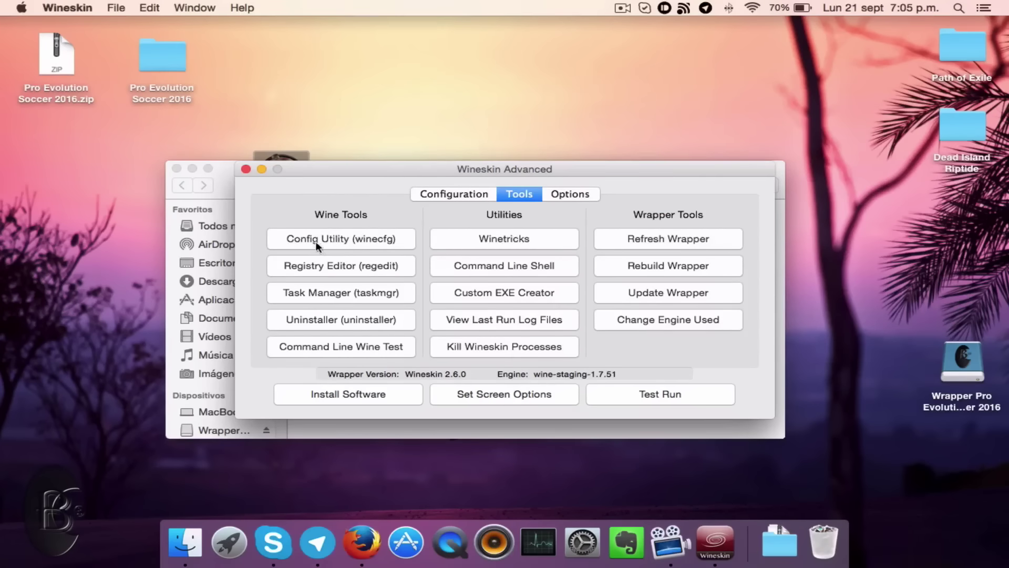
Set the emulated Windows version to Windows 8.1 in the Wine configuration utility, apply it and close Wineskin.
left_click(340, 242)
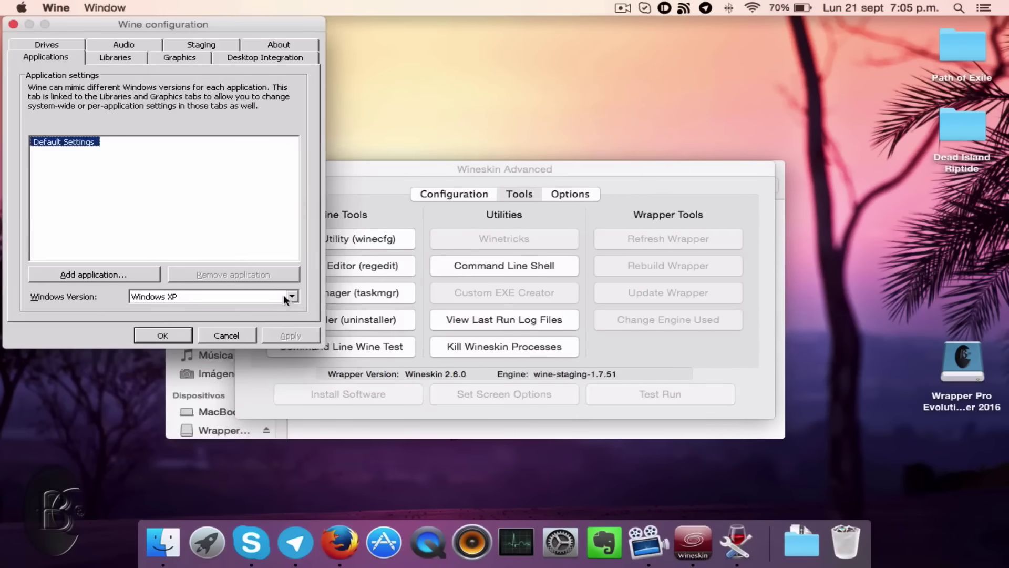
left_click(162, 298)
scroll(188, 334, "up", 2)
scroll(190, 330, "up", 3)
left_click(194, 318)
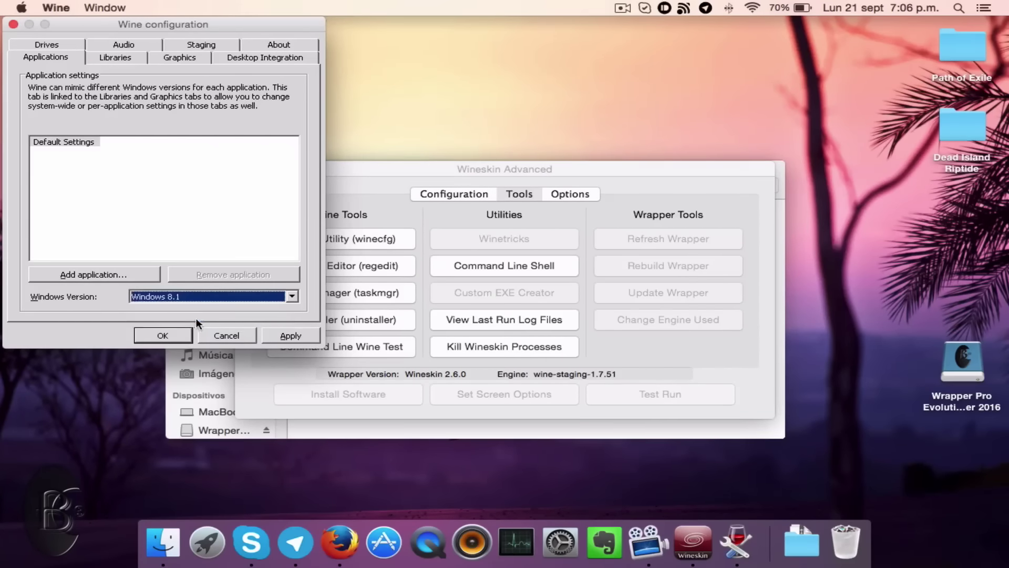
left_click(283, 332)
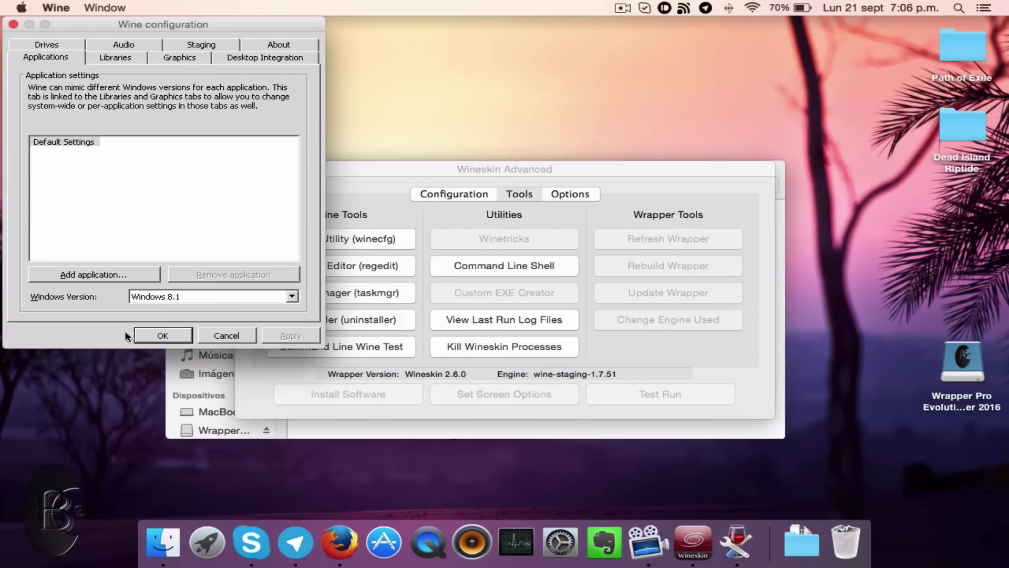
left_click(150, 336)
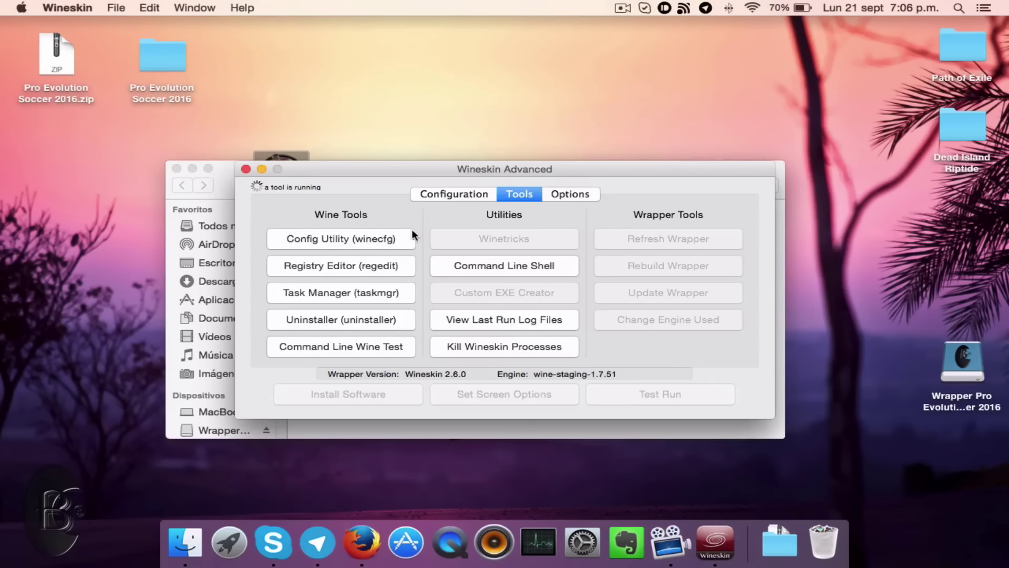
left_click(244, 168)
left_click(628, 392)
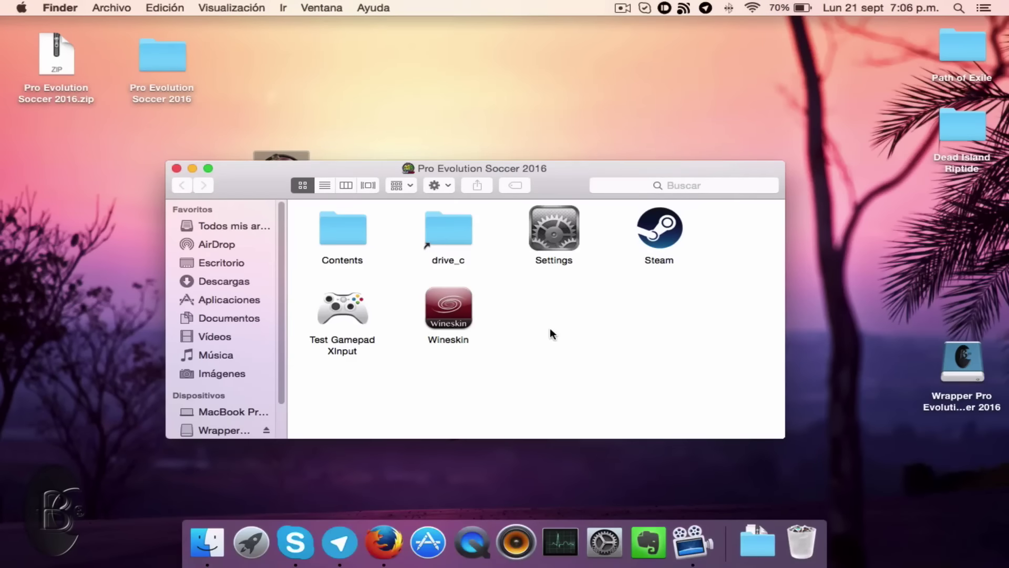
Rearrange the wrapper's package window and its desktop icon so that they no longer overlap.
left_click_drag(258, 170, 281, 154)
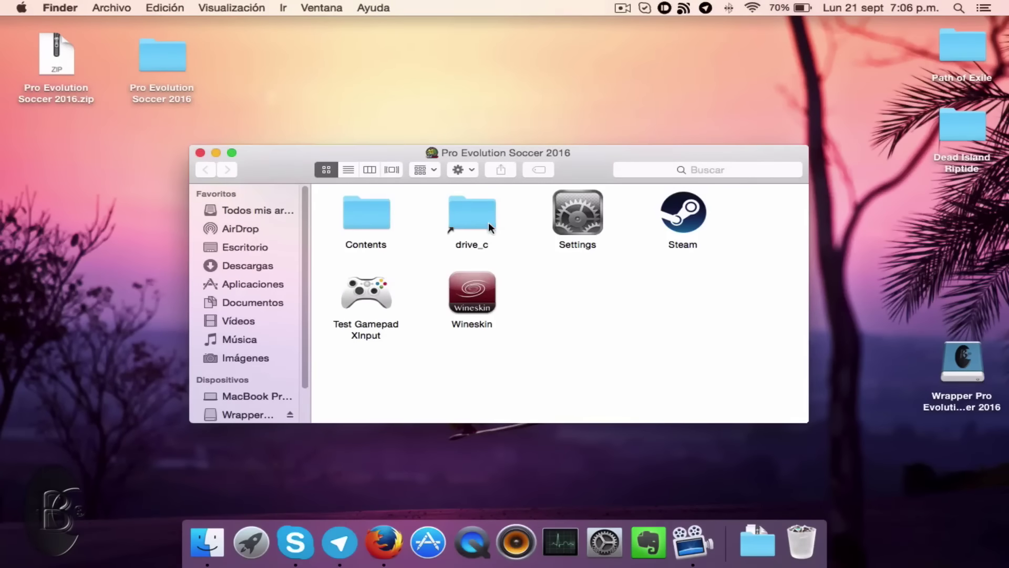
left_click_drag(382, 150, 367, 235)
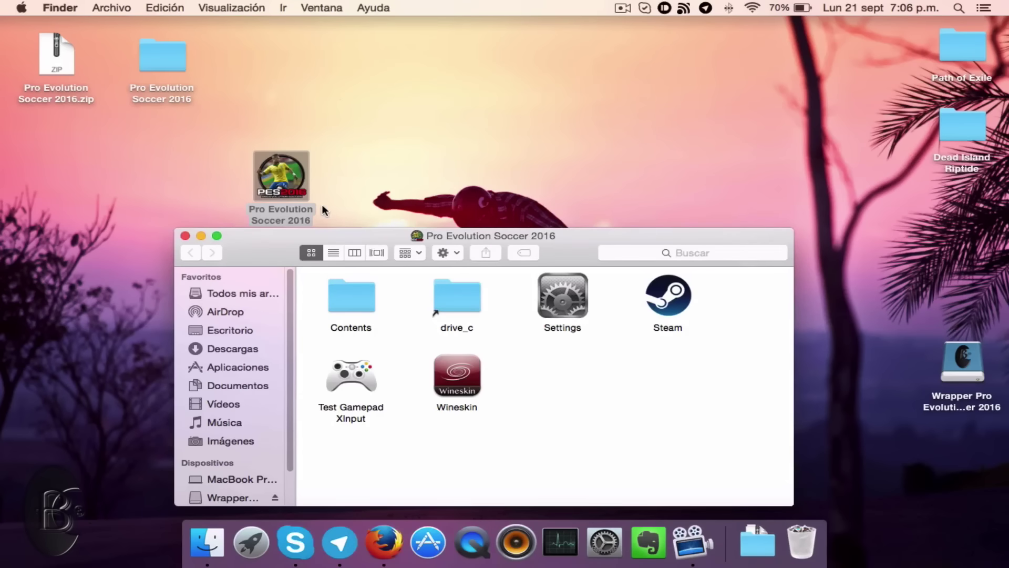
left_click_drag(284, 179, 287, 150)
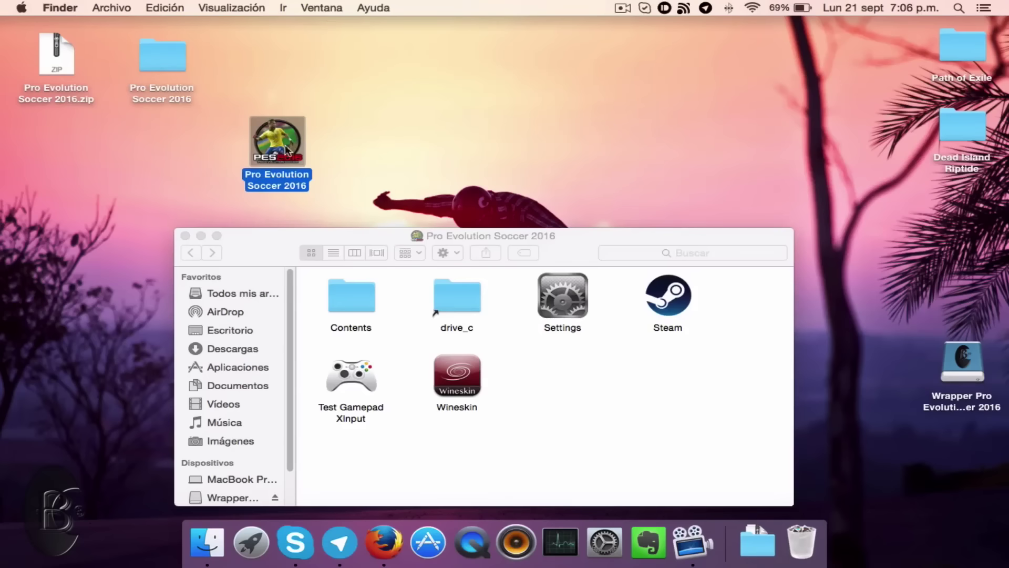
left_click_drag(346, 234, 359, 205)
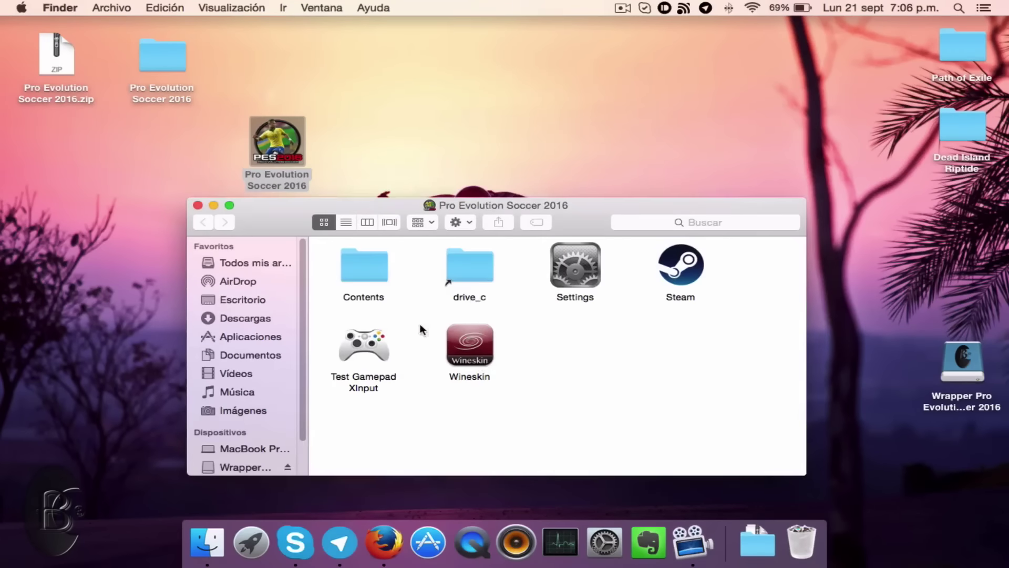
Reopen Wineskin's advanced configuration and browse to the Steam folder inside Program Files for the Windows EXE.
double_click(444, 353)
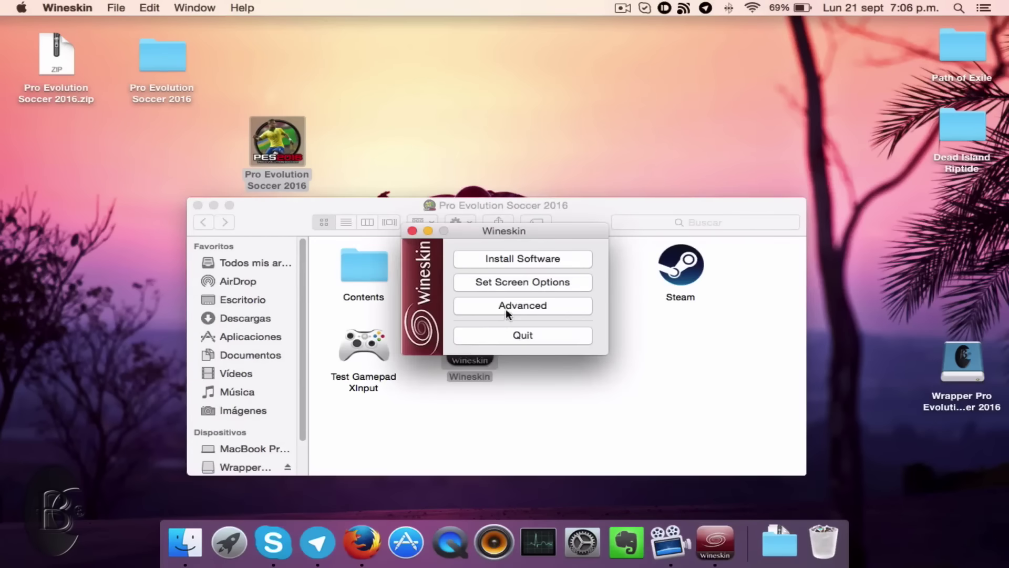
left_click(506, 307)
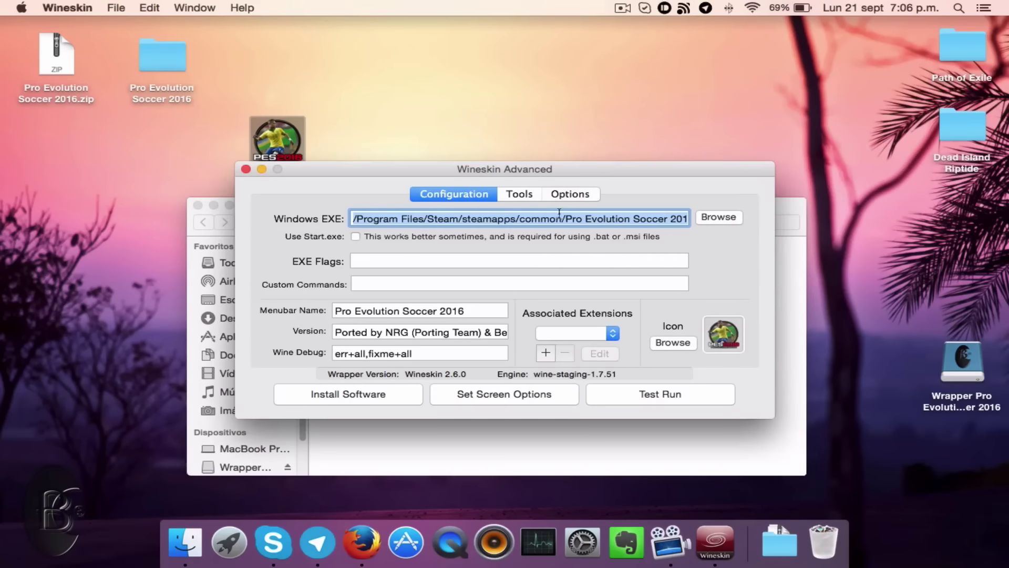
left_click(699, 219)
left_click(698, 72)
left_click(668, 135)
Choose PES2016.exe from the Pro Evolution Soccer 2016 Demo folder in steamapps/common as the Windows EXE, and close Wineskin and the package window.
scroll(683, 315, "down", 10)
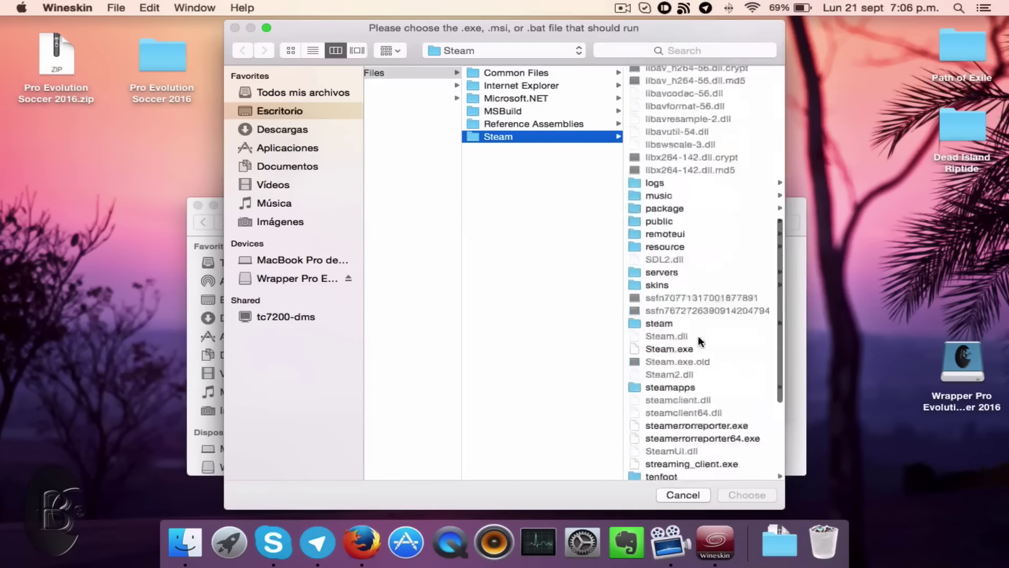
left_click(677, 287)
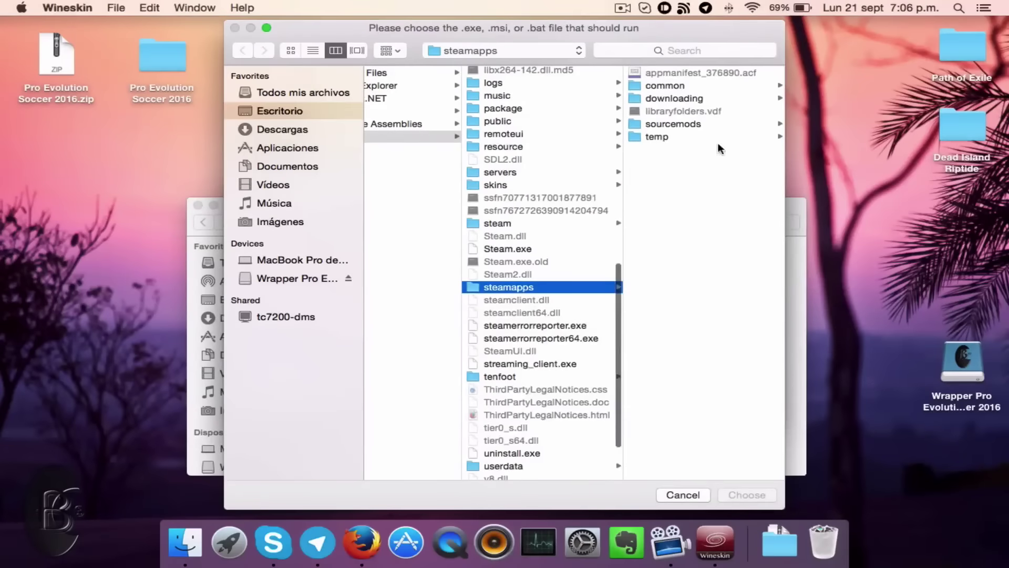
left_click(700, 87)
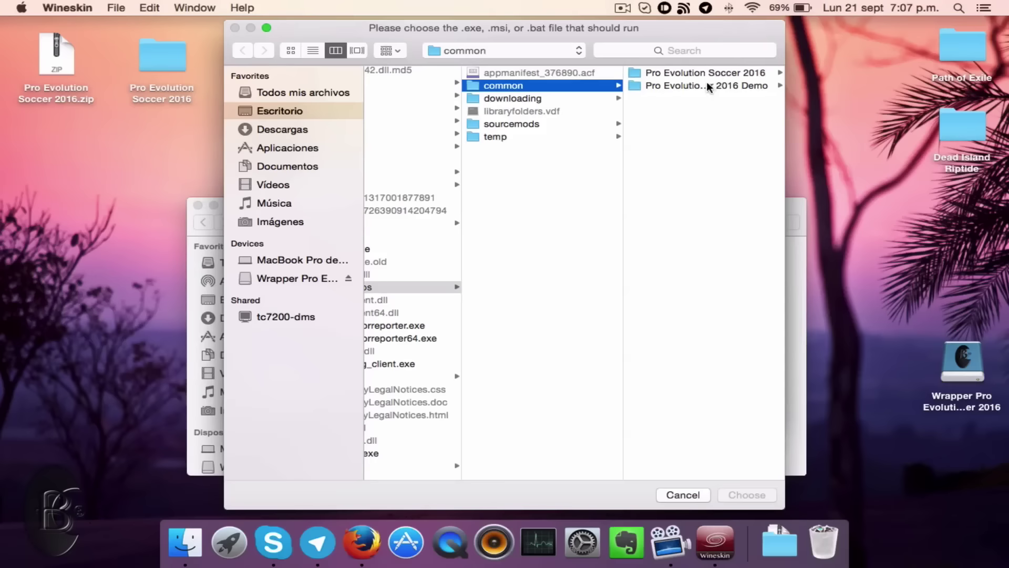
left_click(706, 84)
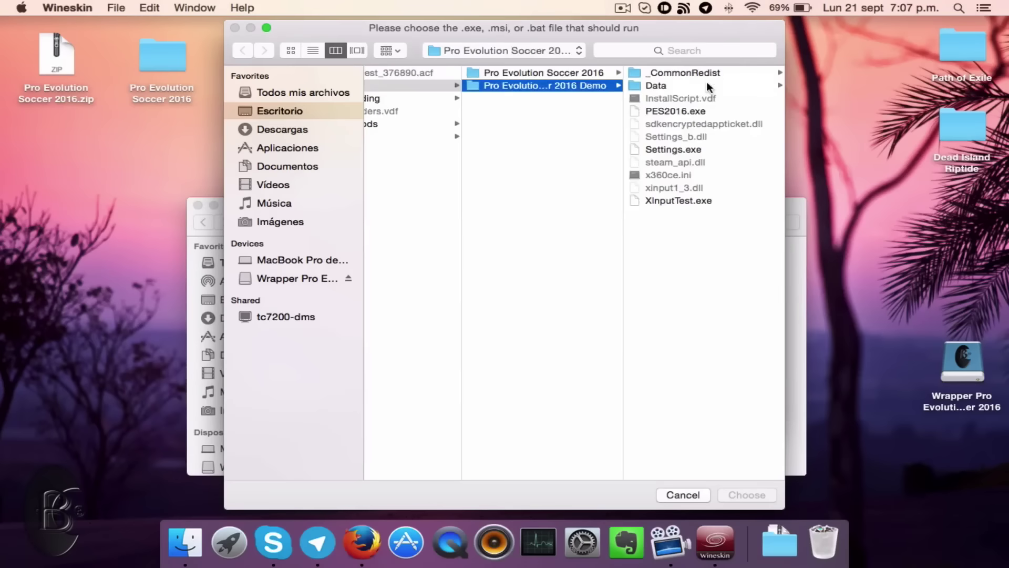
left_click(673, 112)
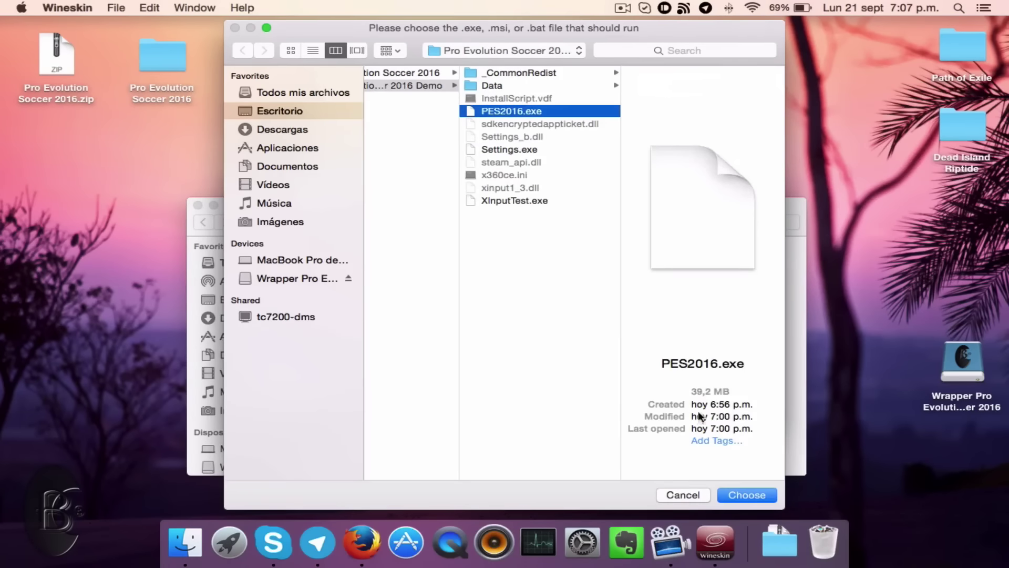
left_click(745, 491)
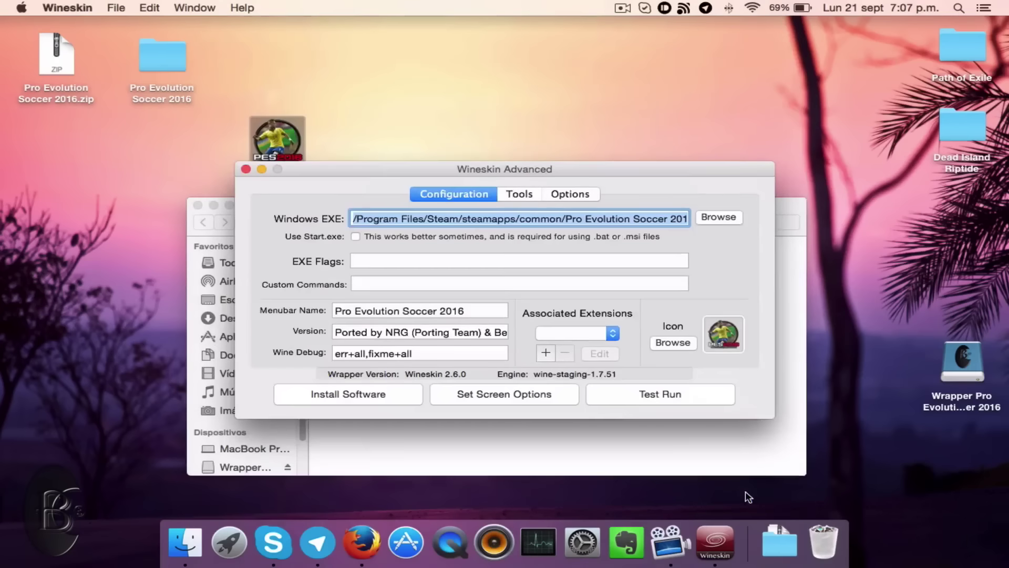
left_click(243, 168)
left_click(199, 203)
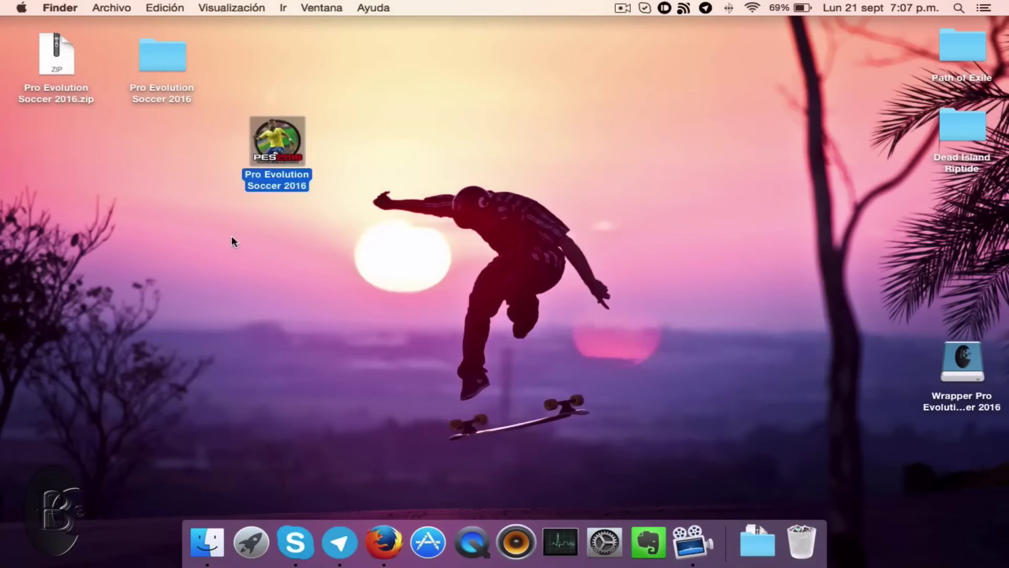
Launch Pro Evolution Soccer 2016 from the desktop wrapper and set the in-game text to Español Latinoamericano.
left_click(291, 154)
left_click(360, 154)
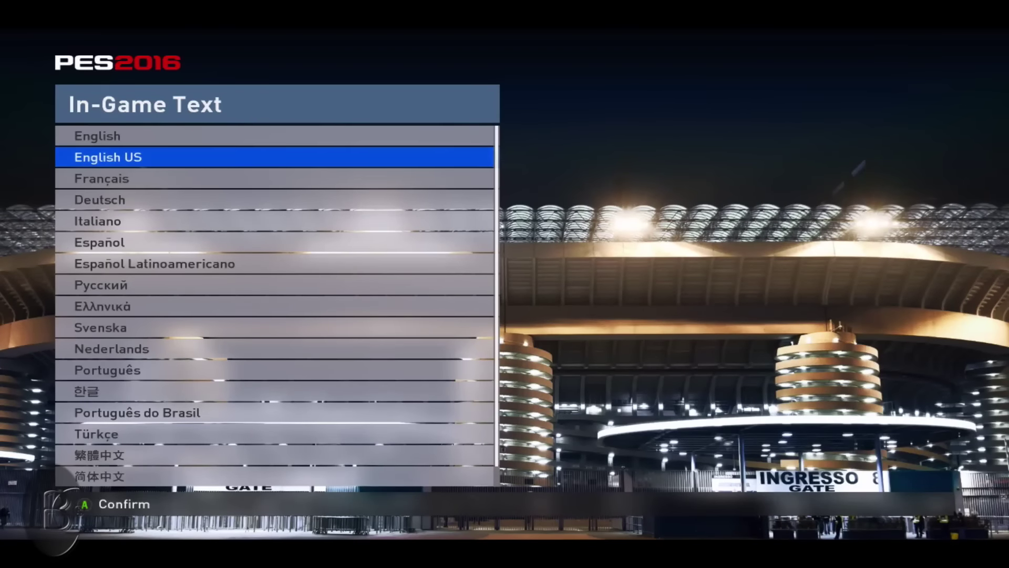
key("Down")
key("Down")
key("Down")
key("Down")
key("Down")
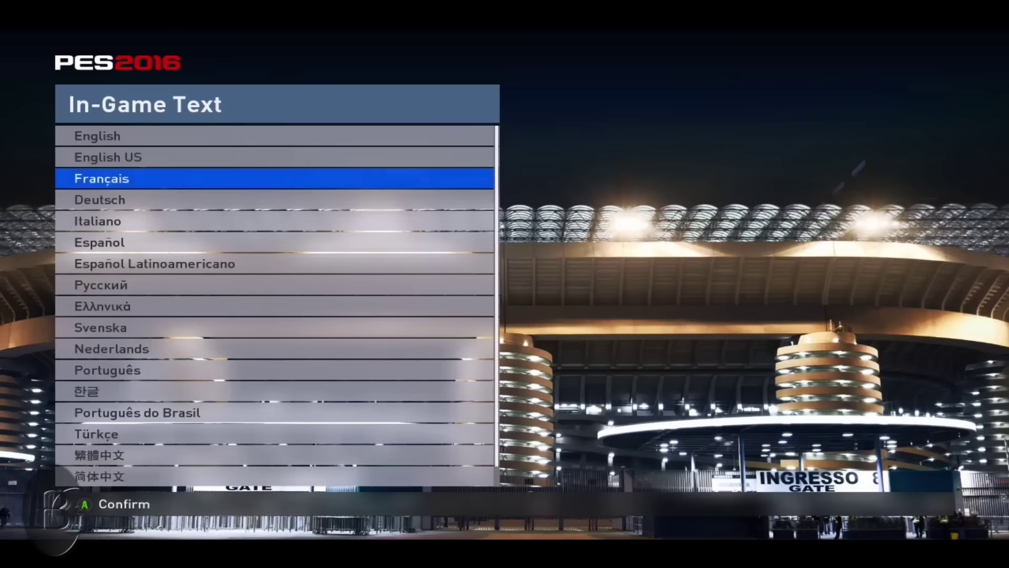
key("Return")
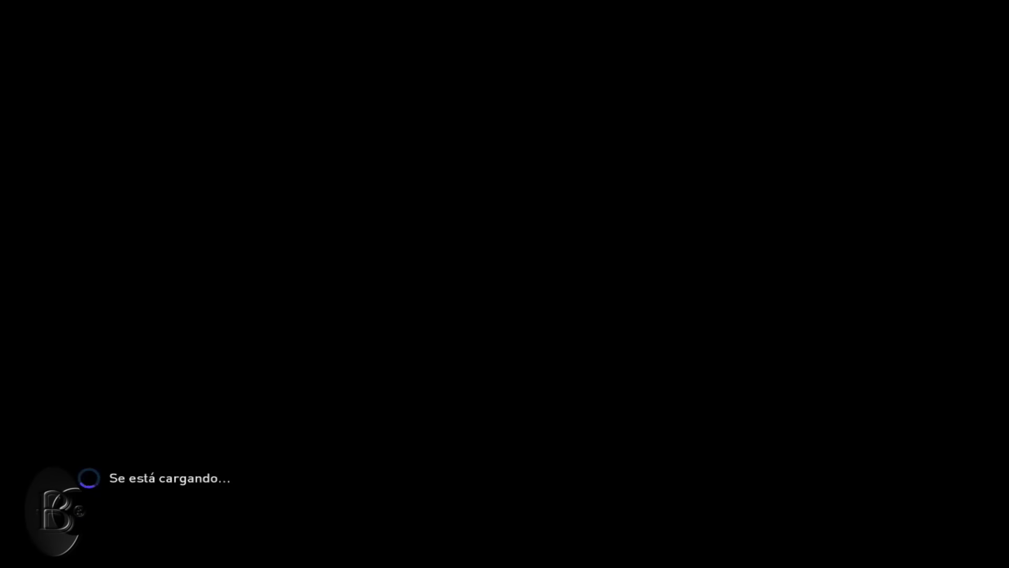
Set up a friendly match with A.S. Roma as home team against Juventus F.C. and start it.
key("Return")
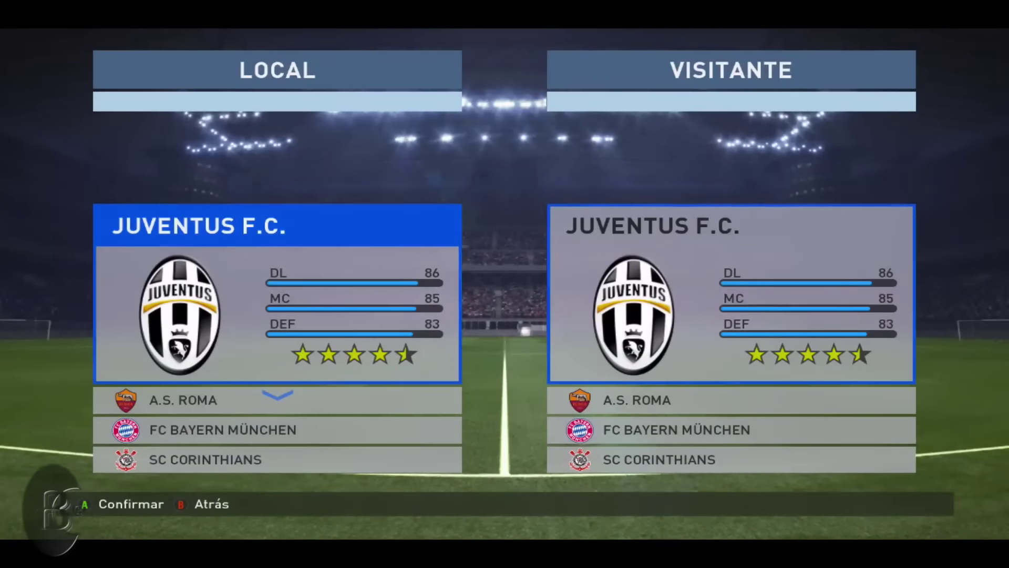
key("Down")
key("Return")
key("Return")
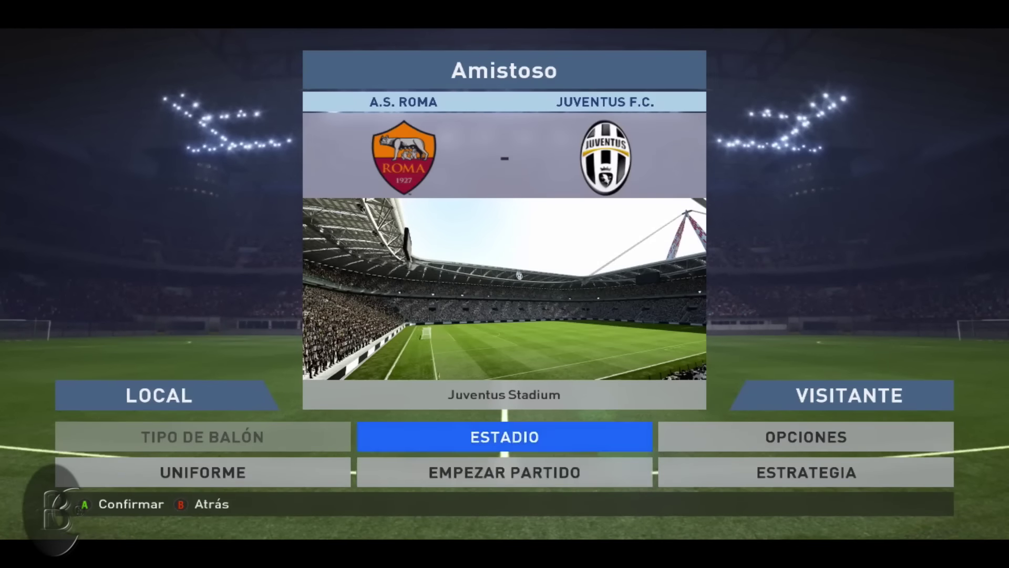
key("Down")
key("Return")
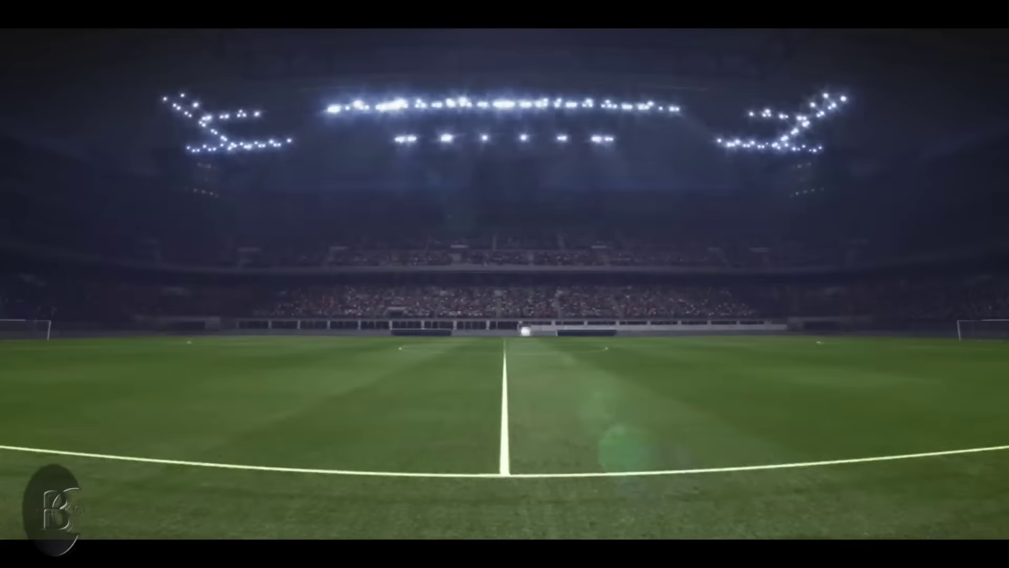